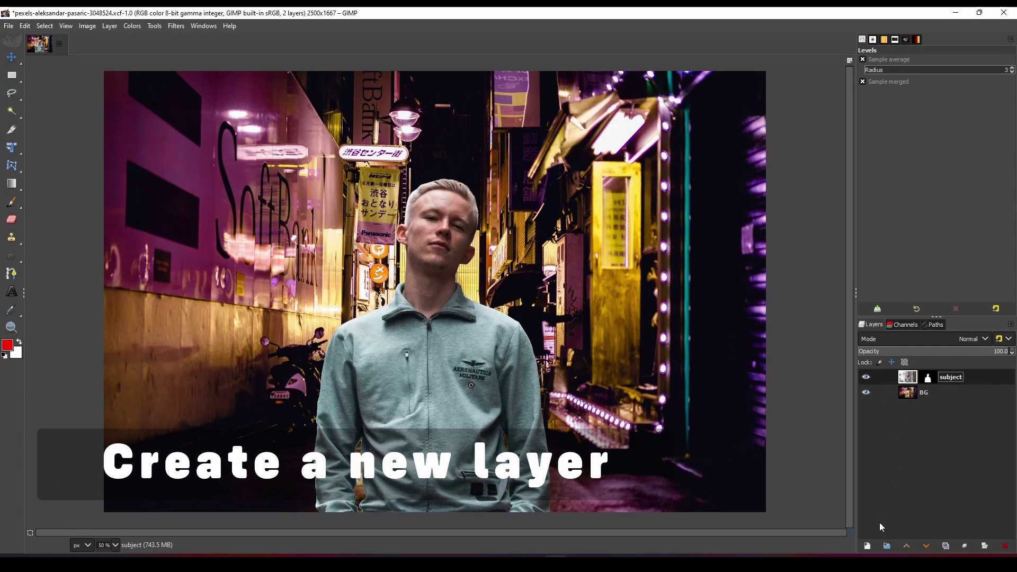
# Step: Add a new transparent layer and fill it with pure black
pyautogui.click(864, 546)
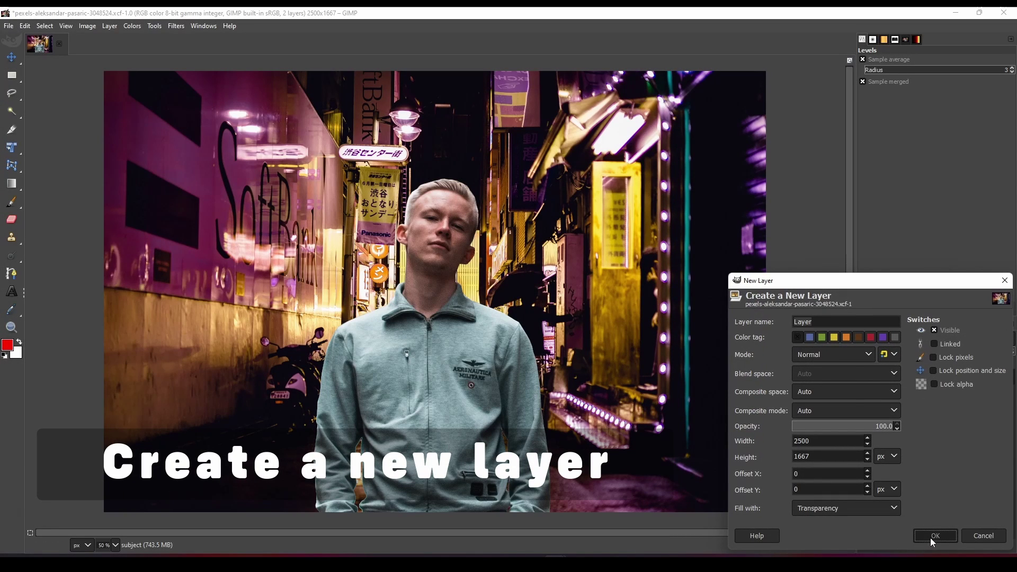
pyautogui.click(930, 539)
pyautogui.click(5, 357)
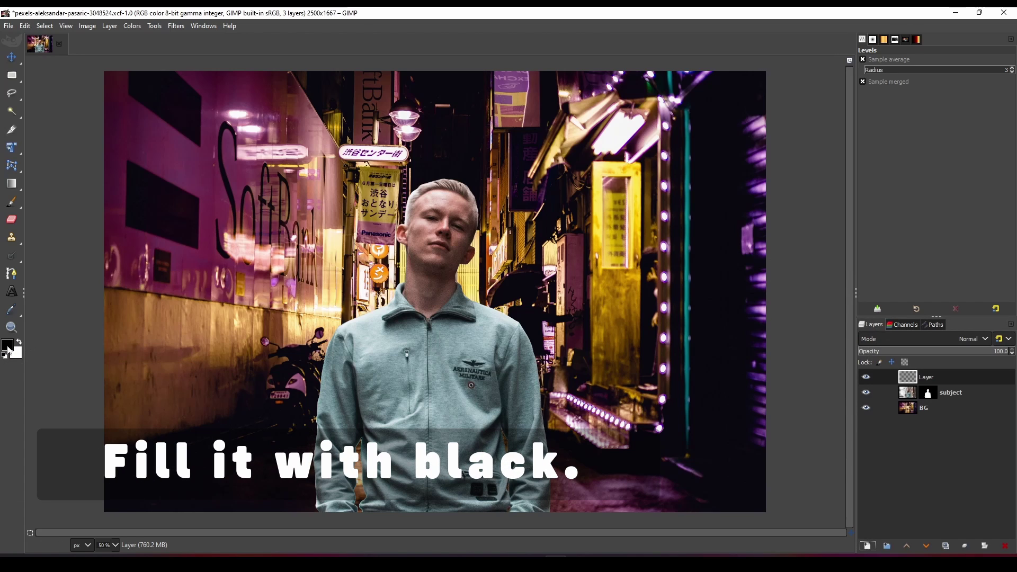
pyautogui.click(8, 348)
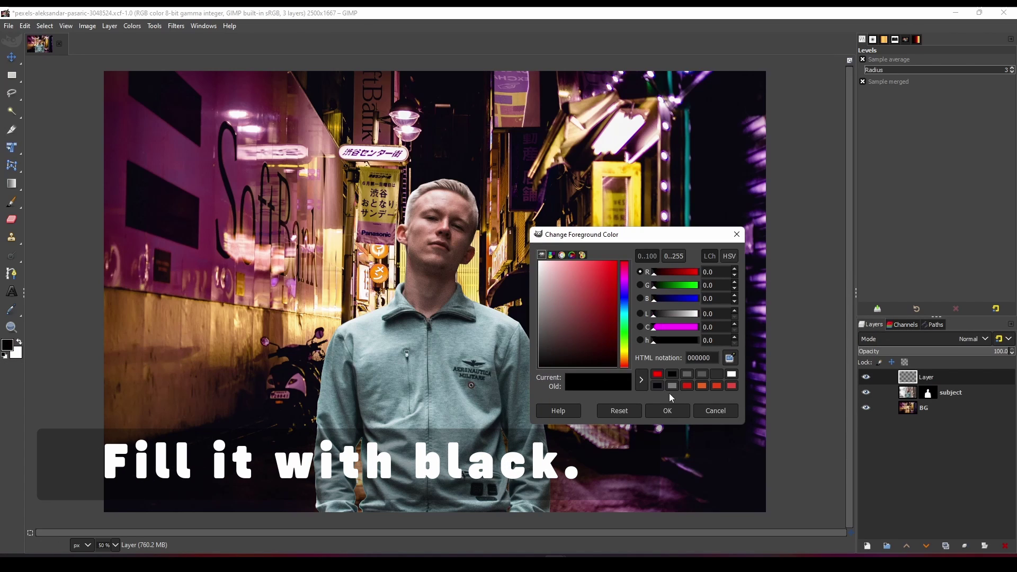
pyautogui.click(668, 410)
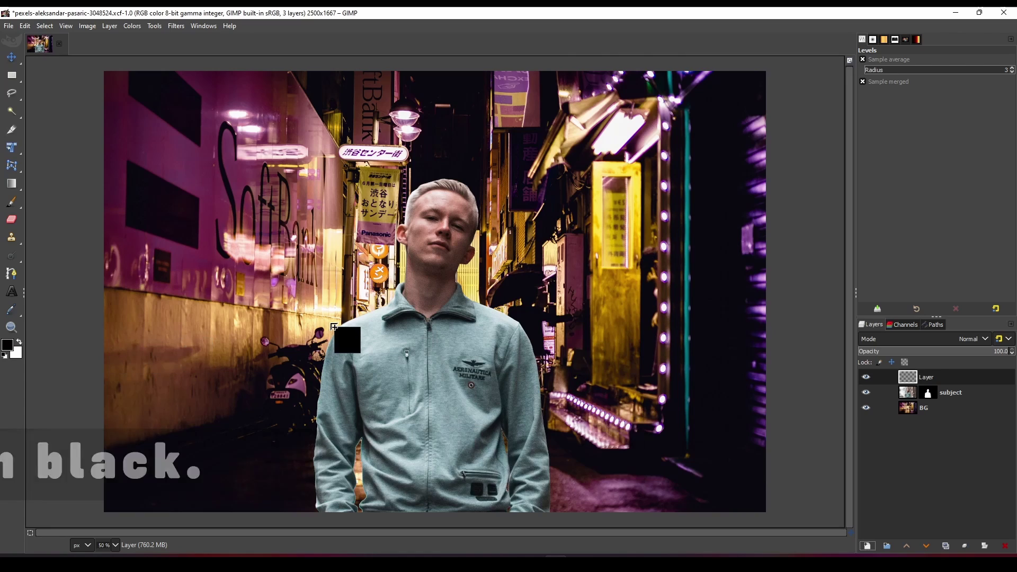
pyautogui.moveTo(8, 347); pyautogui.dragTo(350, 344)
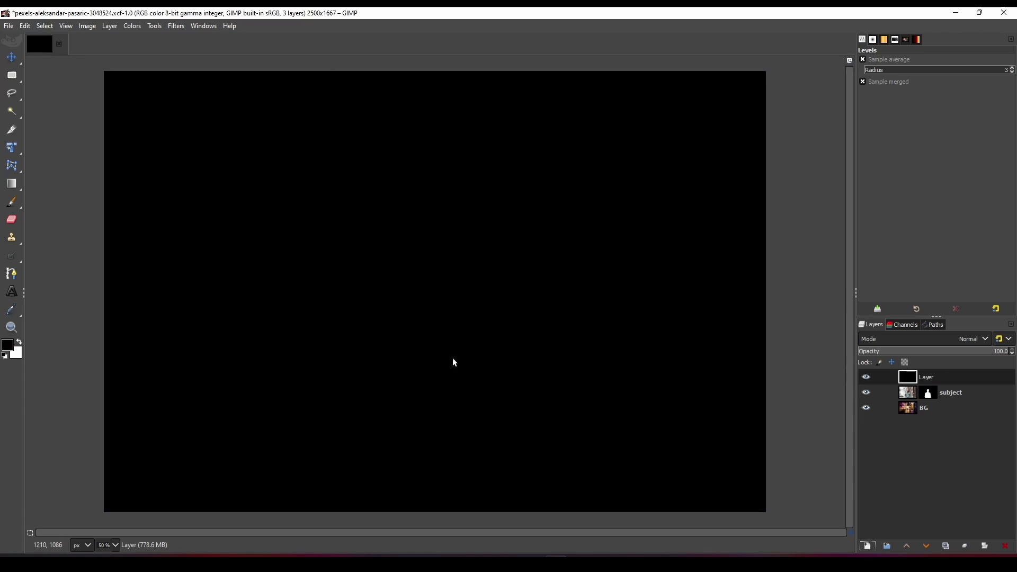
# Step: Set the black layer to LCh Color mode and toggle it to compare the black-and-white view
pyautogui.click(973, 342)
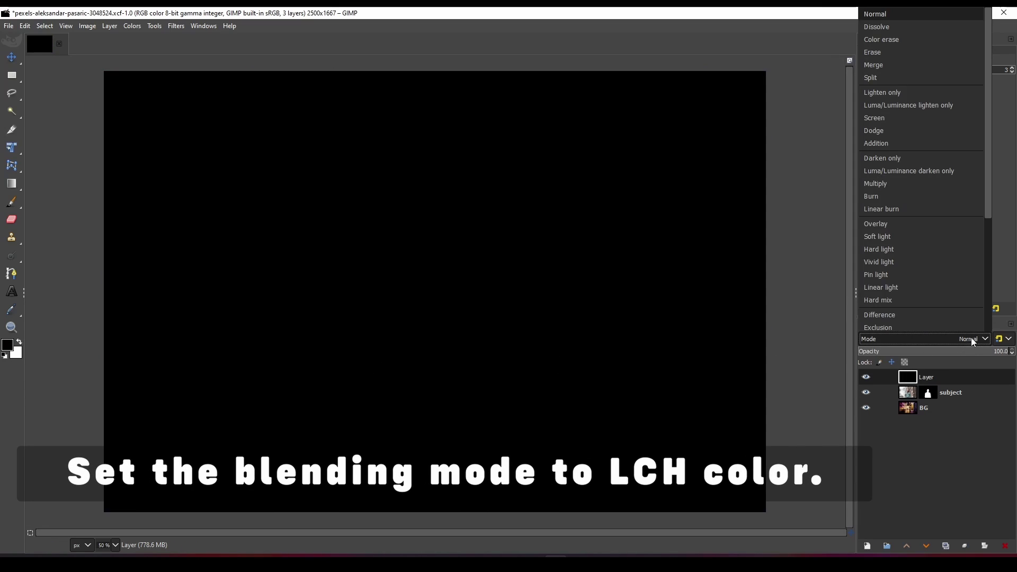
pyautogui.scroll(-5, 924, 318)
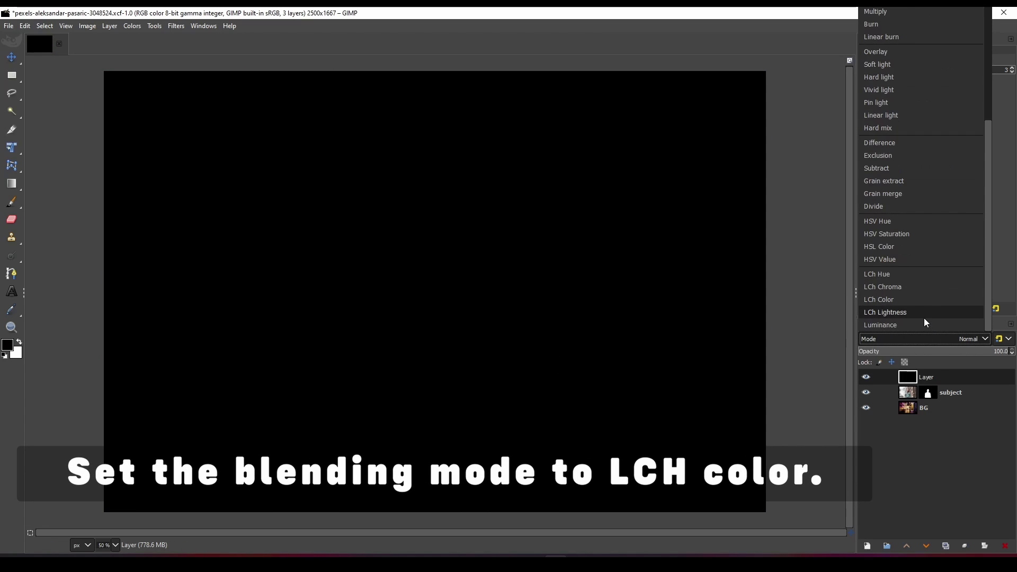
pyautogui.click(891, 300)
pyautogui.click(866, 376)
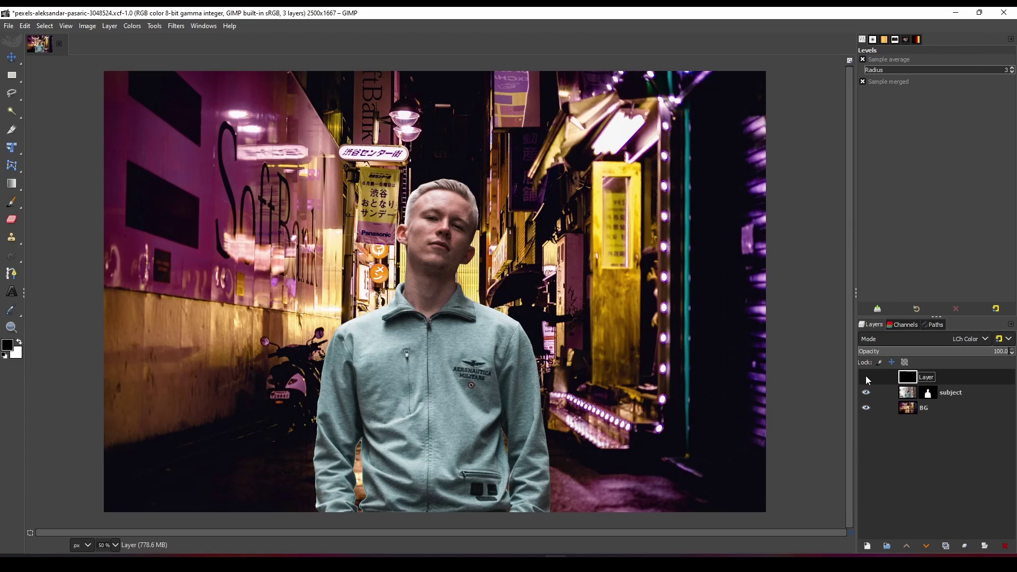
pyautogui.click(866, 376)
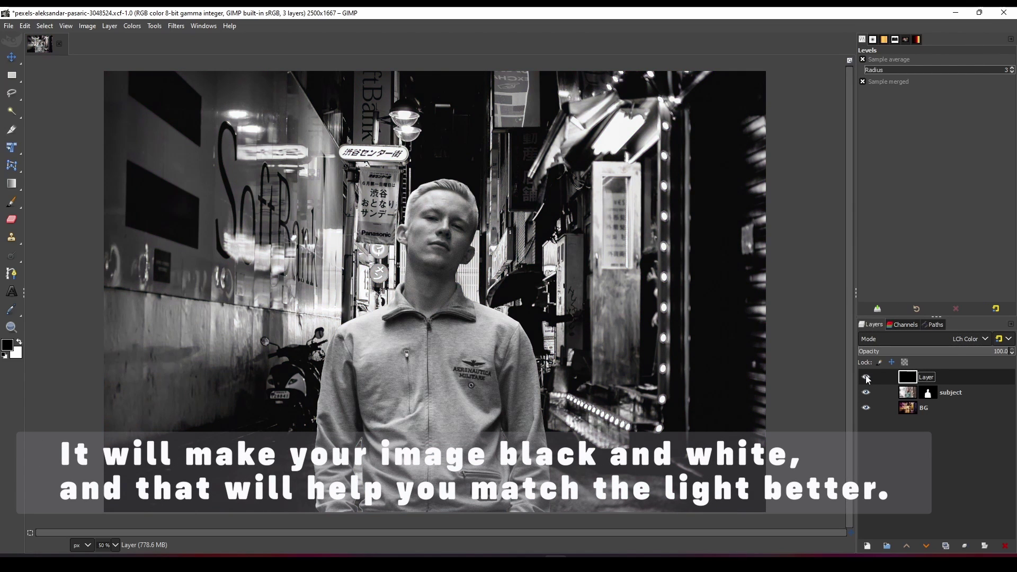
pyautogui.click(911, 395)
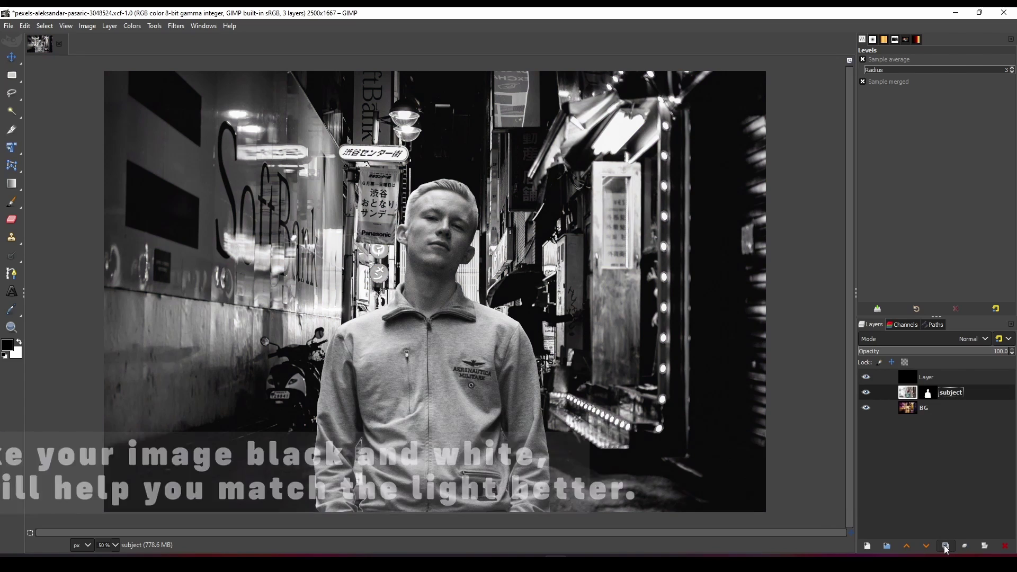
# Step: Duplicate the subject layer, hide the original, and open Levels on the copy beside the subject
pyautogui.click(946, 546)
pyautogui.click(866, 409)
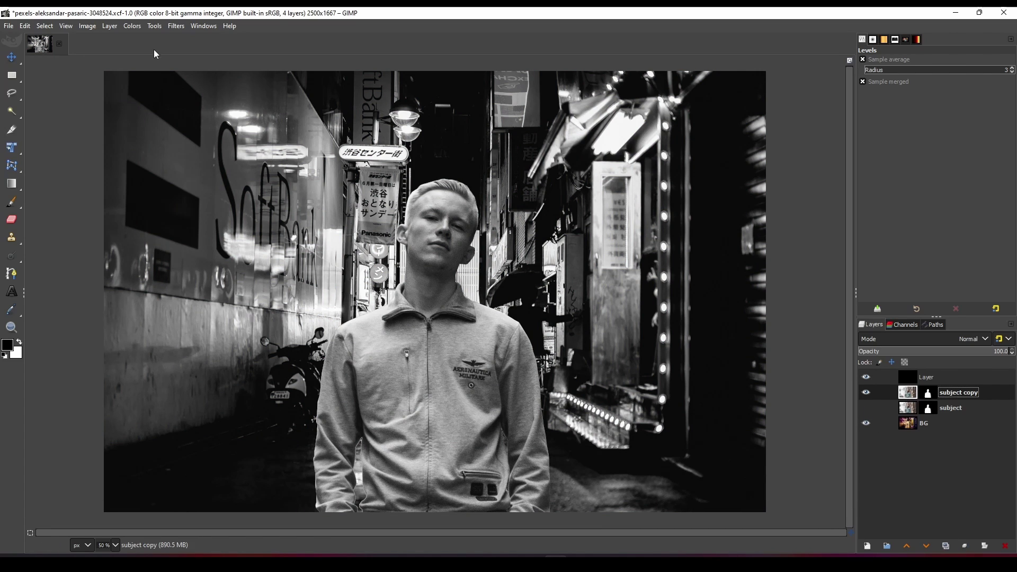
pyautogui.click(128, 26)
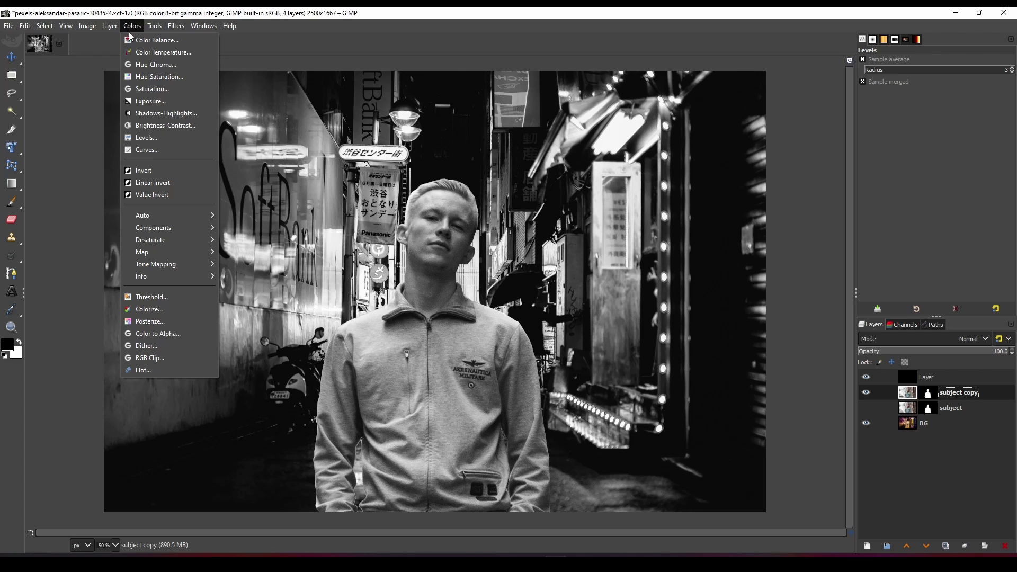
pyautogui.click(189, 137)
pyautogui.moveTo(629, 153); pyautogui.dragTo(474, 133)
pyautogui.moveTo(630, 281); pyautogui.dragTo(683, 275)
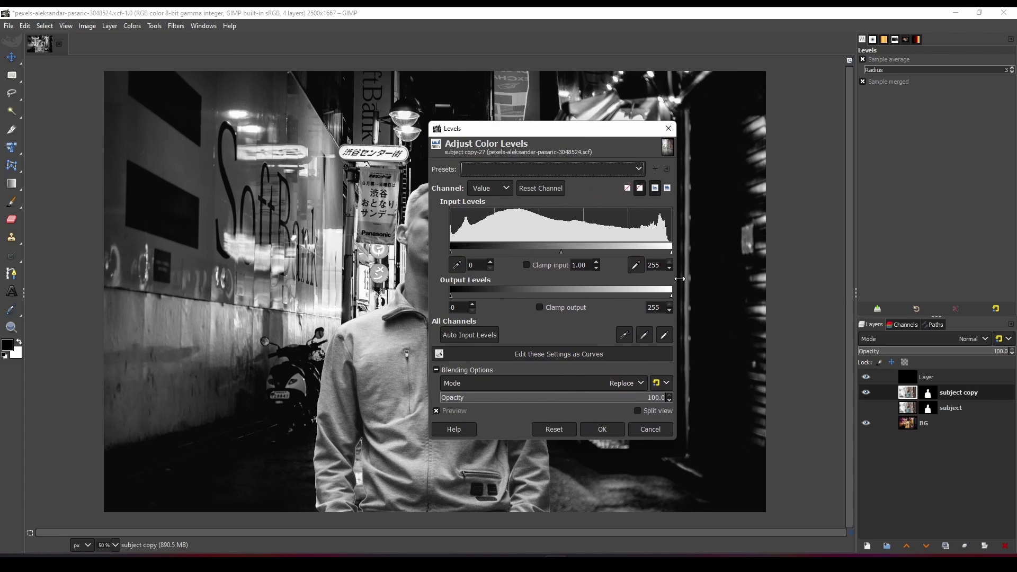
pyautogui.moveTo(528, 135); pyautogui.dragTo(746, 157)
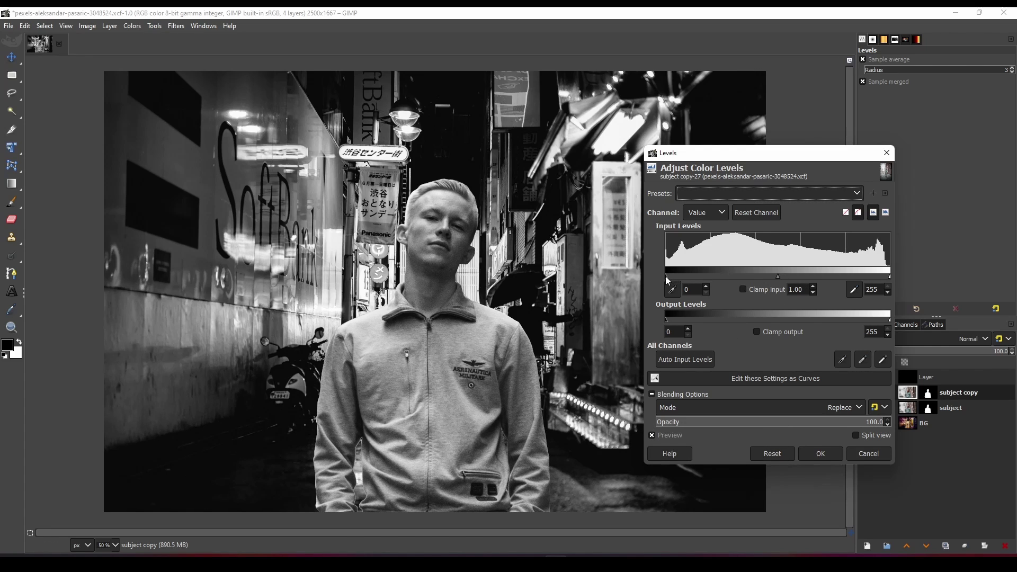
# Step: Set Levels input black 23, gamma 0.76 and white 254, toggling Preview to compare
pyautogui.moveTo(665, 275); pyautogui.dragTo(685, 272)
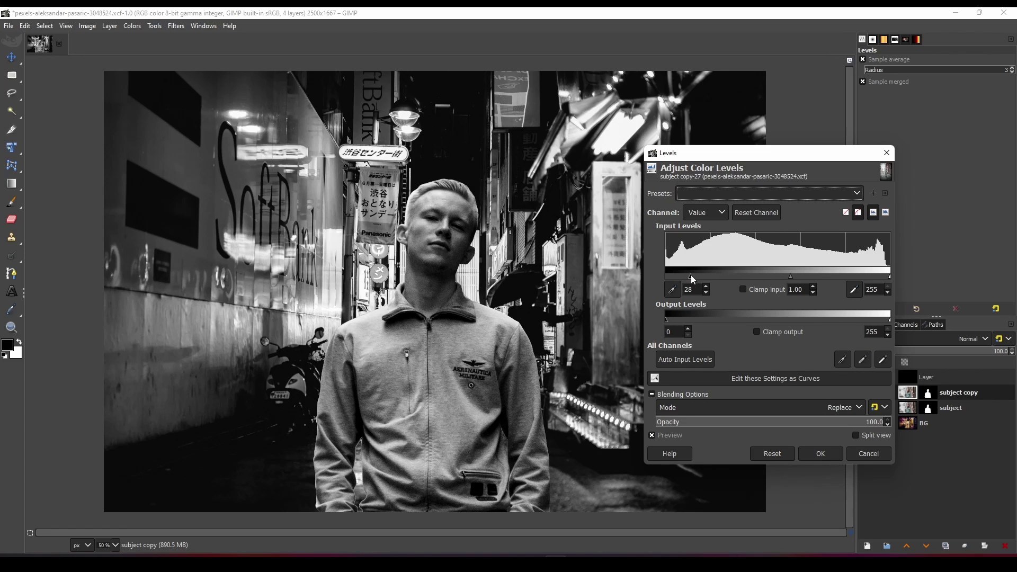
pyautogui.moveTo(691, 275); pyautogui.dragTo(687, 275)
pyautogui.click(665, 434)
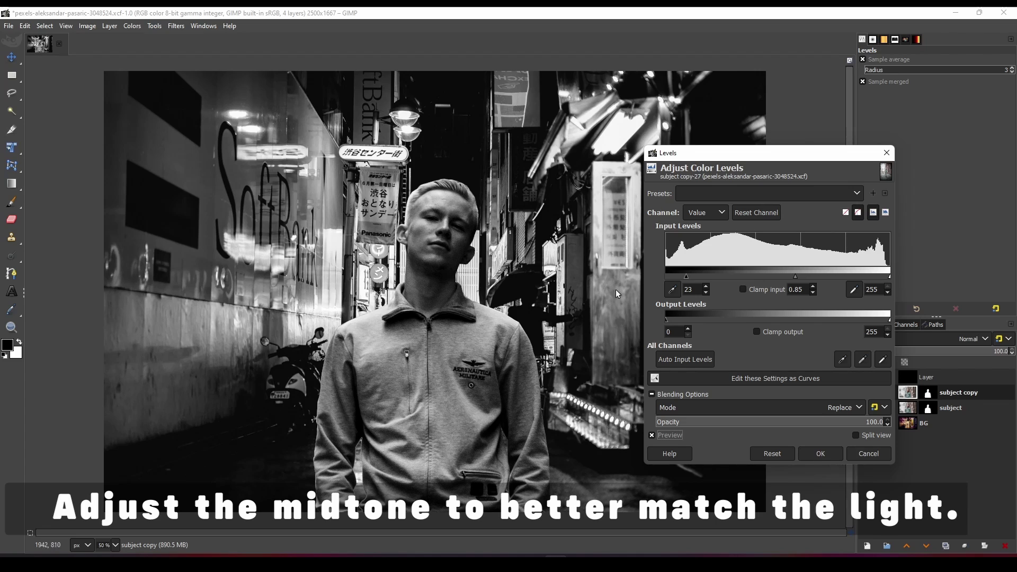
pyautogui.moveTo(798, 275); pyautogui.dragTo(799, 275)
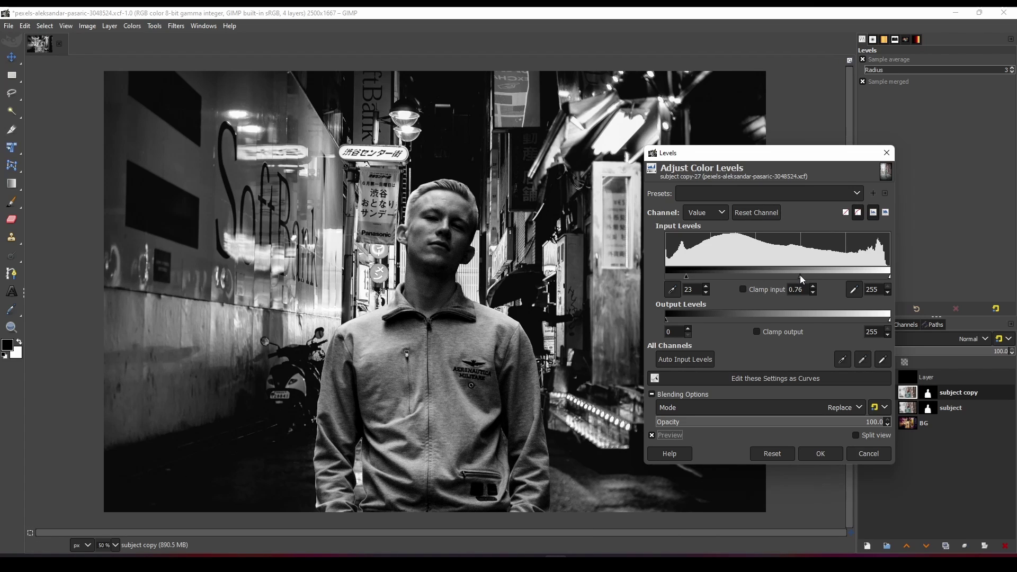
pyautogui.click(652, 434)
pyautogui.click(654, 435)
pyautogui.moveTo(890, 276); pyautogui.dragTo(877, 277)
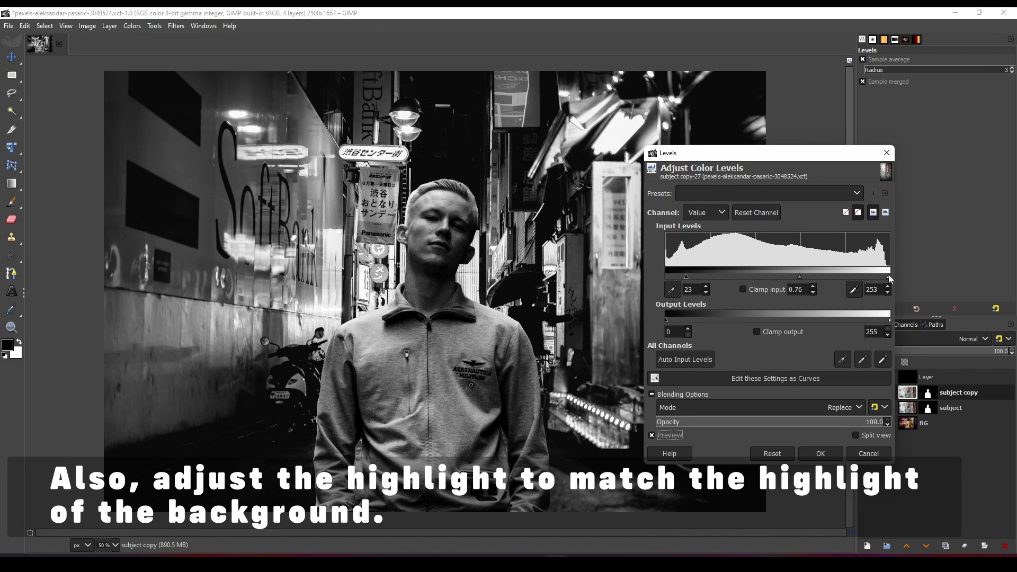
pyautogui.click(655, 436)
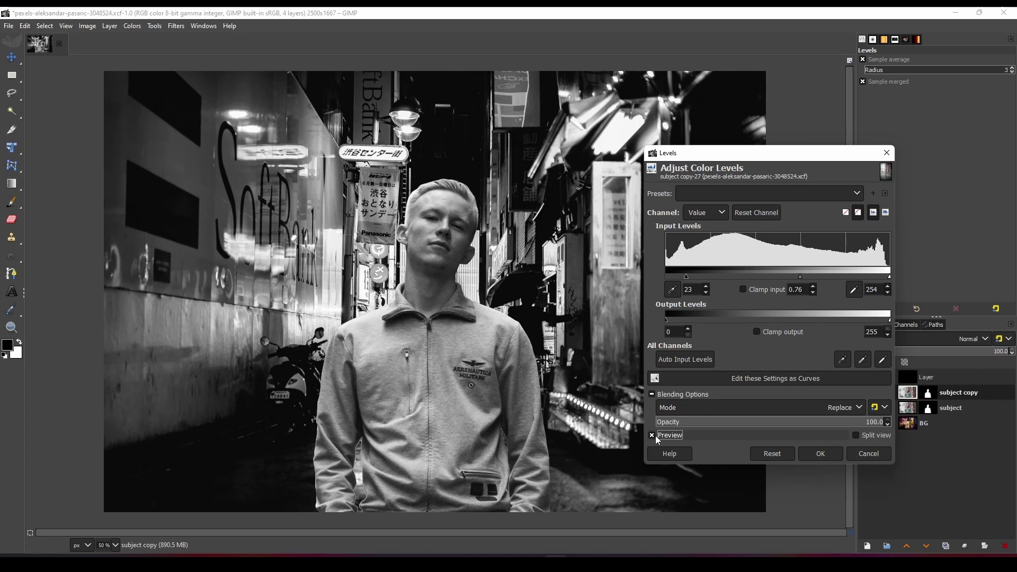
pyautogui.click(655, 436)
# Step: Hide the black check layer and compare the Levels result using Preview and split view
pyautogui.moveTo(727, 153); pyautogui.dragTo(522, 165)
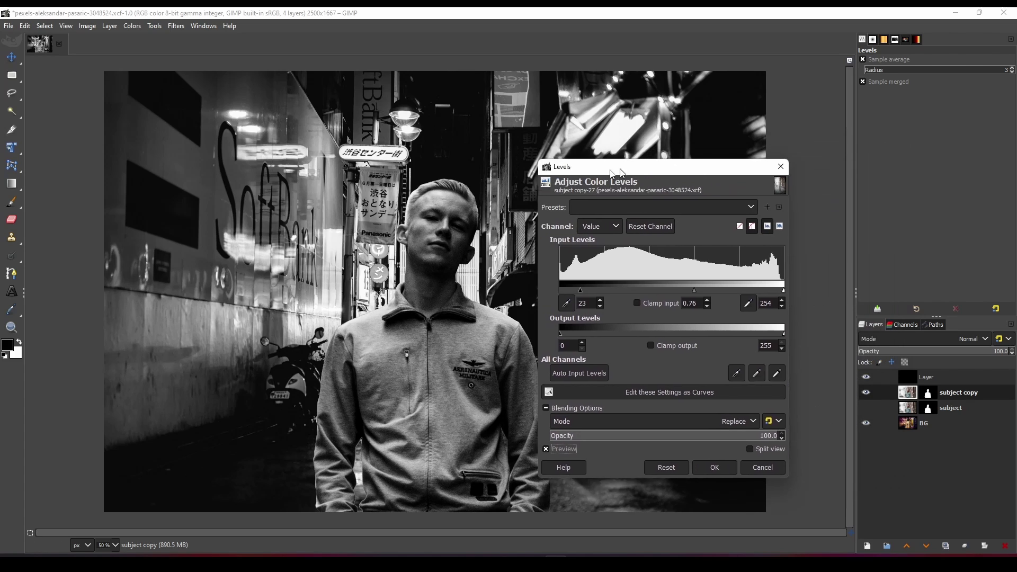
pyautogui.click(867, 378)
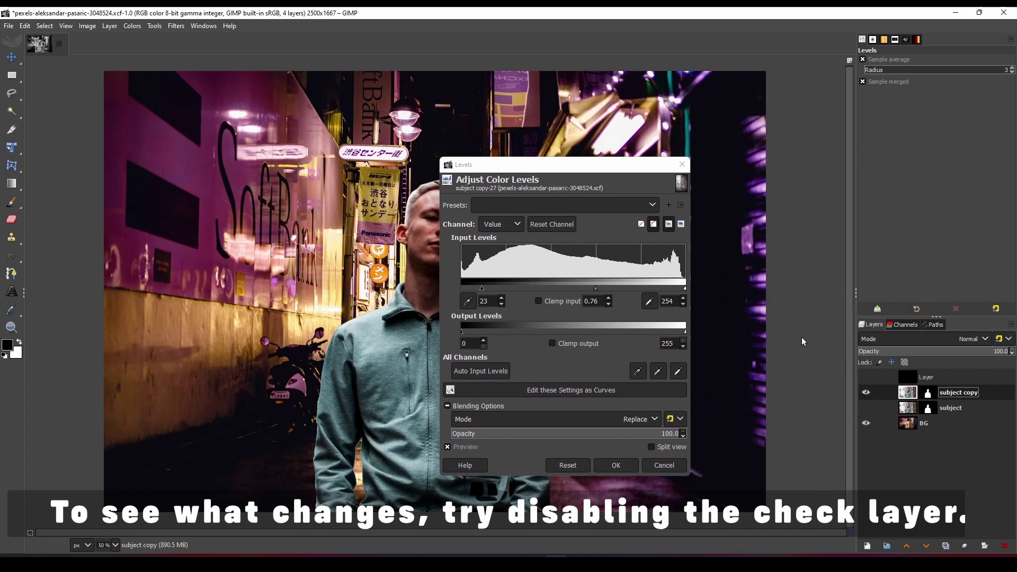
pyautogui.moveTo(555, 165); pyautogui.dragTo(840, 136)
pyautogui.click(743, 419)
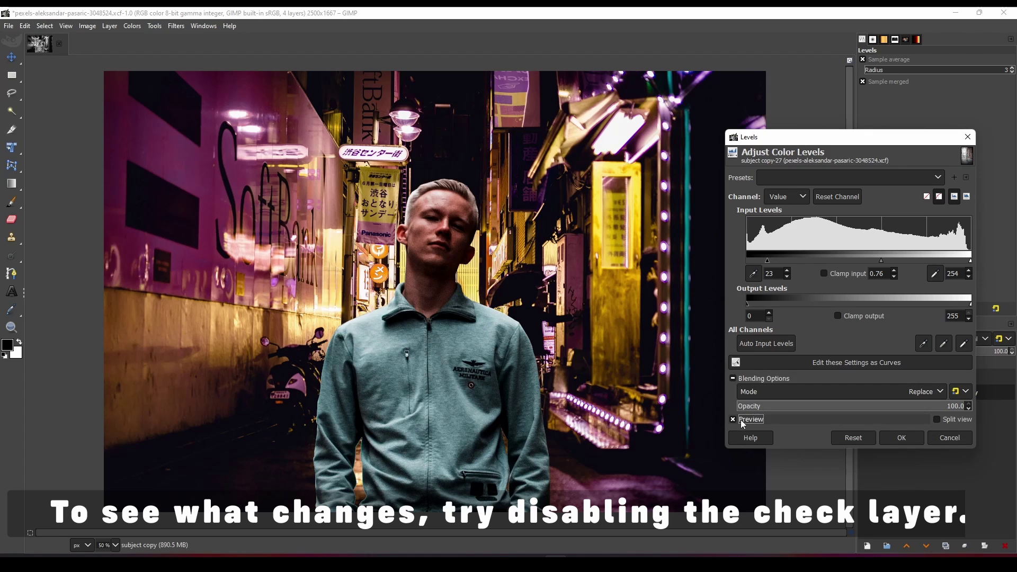
pyautogui.click(743, 419)
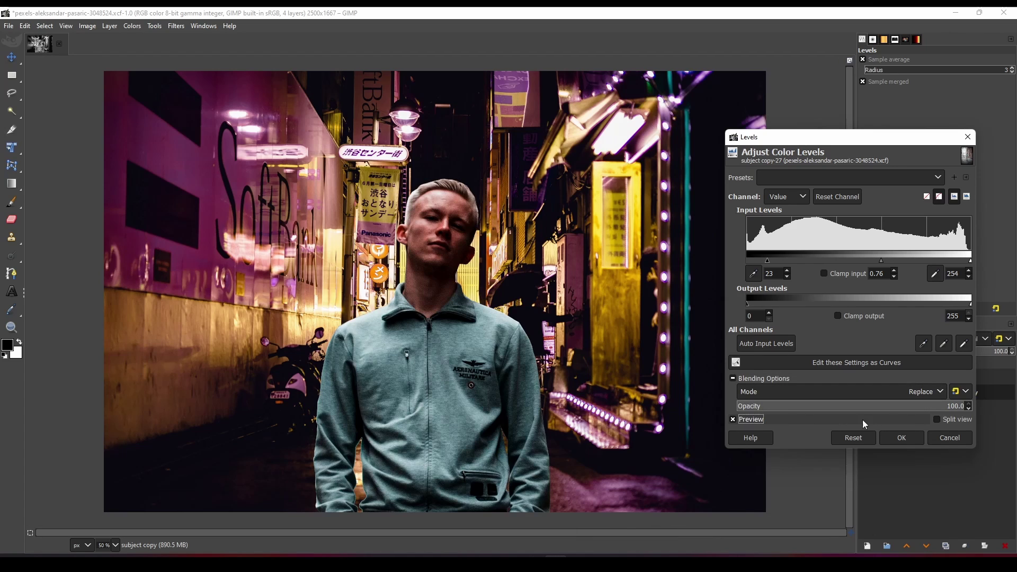
pyautogui.click(951, 422)
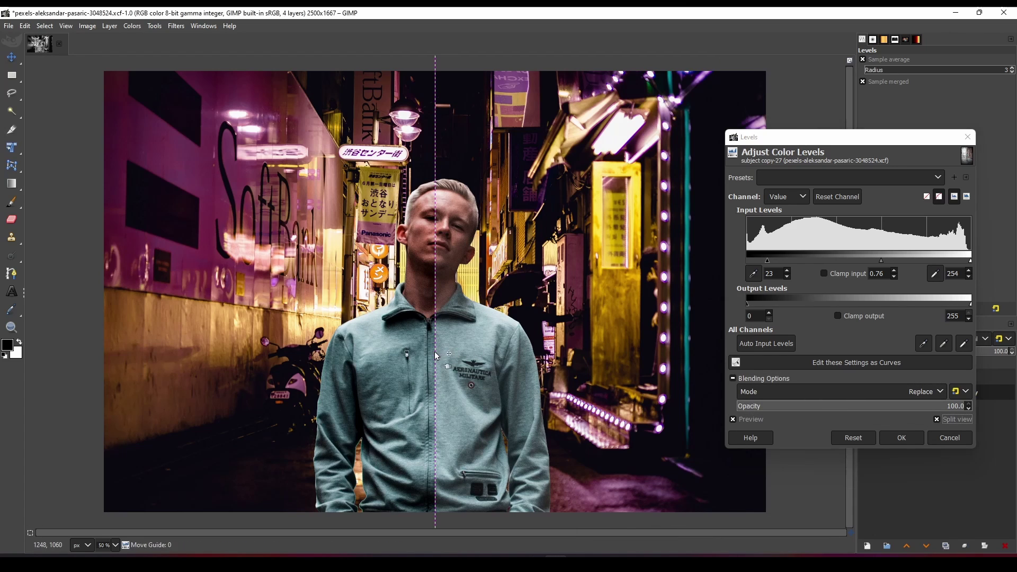
pyautogui.moveTo(435, 356)
pyautogui.mouseDown()
pyautogui.moveTo(568, 347)
pyautogui.moveTo(281, 346)
pyautogui.moveTo(639, 344)
pyautogui.mouseUp()
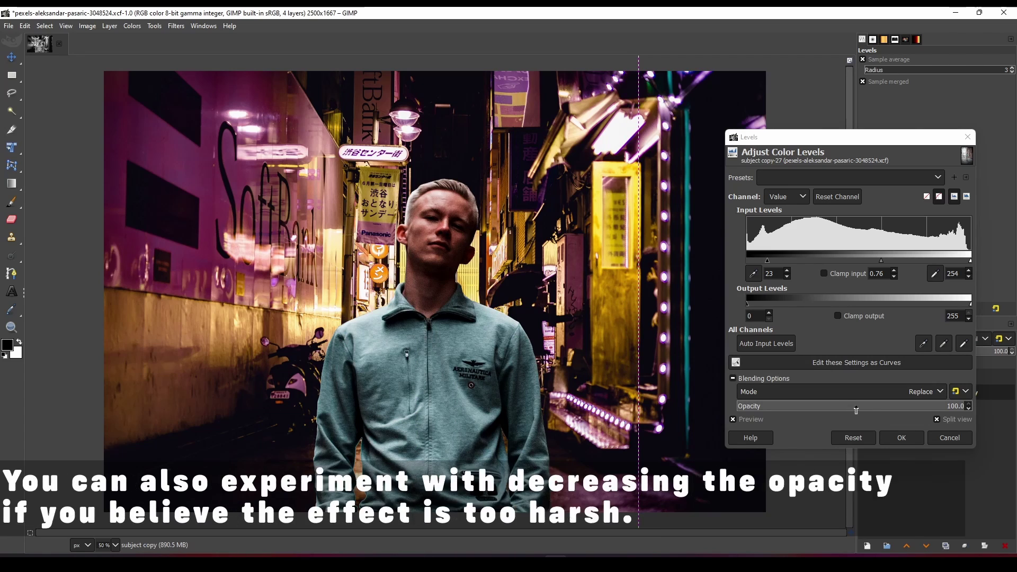
pyautogui.moveTo(922, 407); pyautogui.dragTo(928, 407)
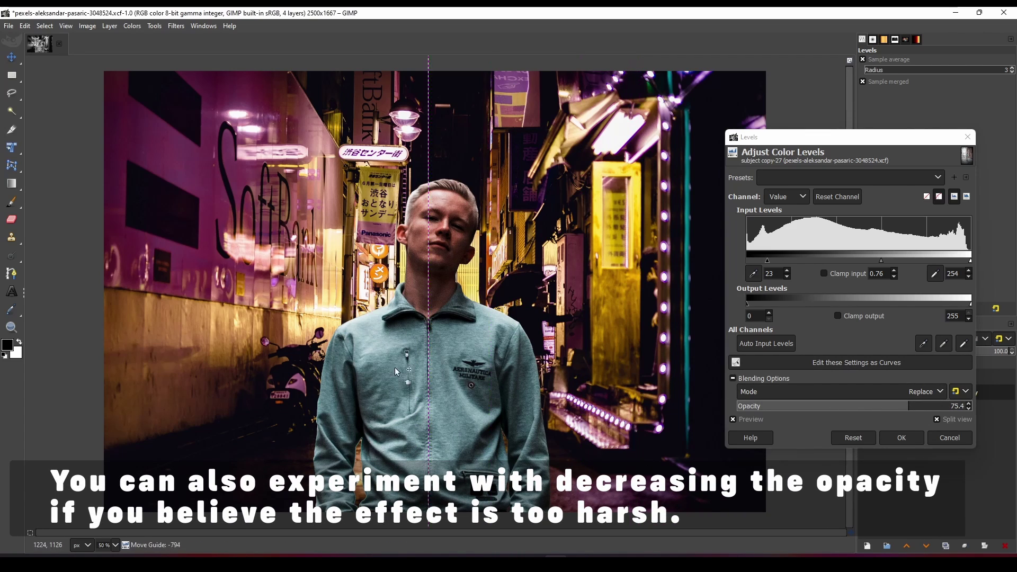
pyautogui.moveTo(642, 374); pyautogui.dragTo(585, 368)
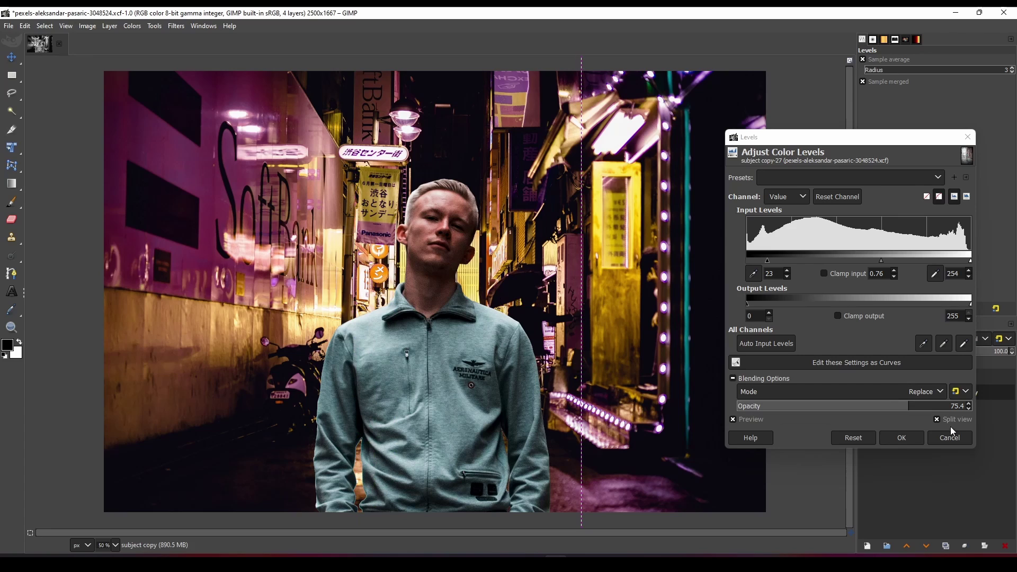
pyautogui.click(936, 419)
# Step: Try other Levels opacities and blend modes, then apply it in Normal mode at 100%
pyautogui.moveTo(900, 408)
pyautogui.mouseDown()
pyautogui.moveTo(871, 407)
pyautogui.moveTo(881, 406)
pyautogui.mouseUp()
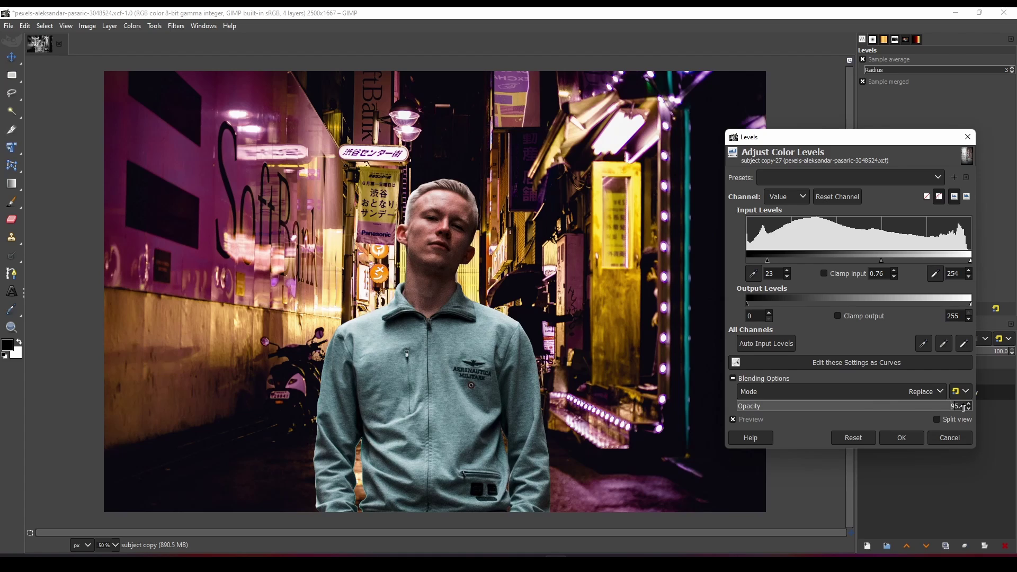
pyautogui.moveTo(881, 406); pyautogui.dragTo(972, 406)
pyautogui.click(926, 392)
pyautogui.scroll(-5, 825, 321)
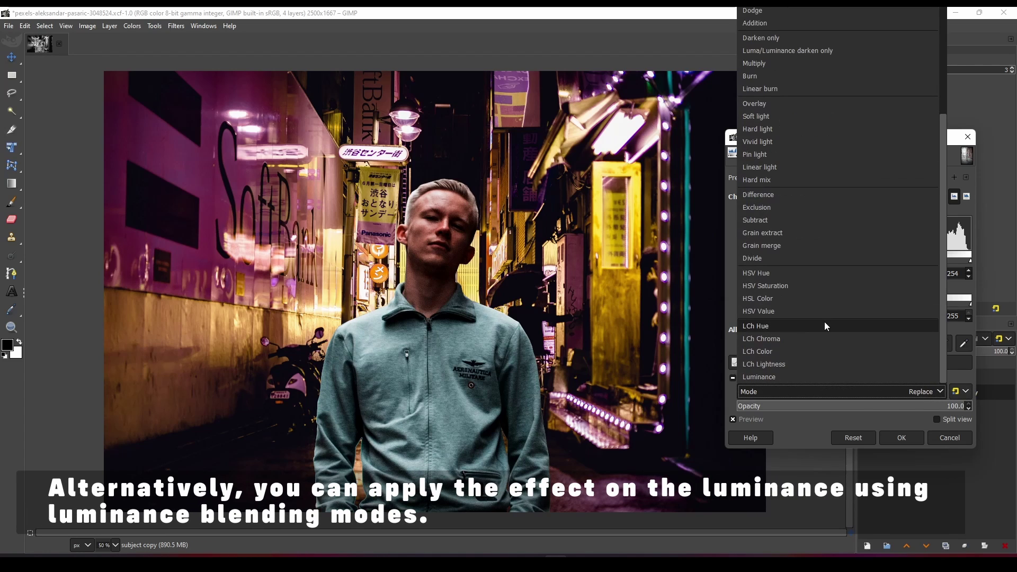
pyautogui.click(774, 378)
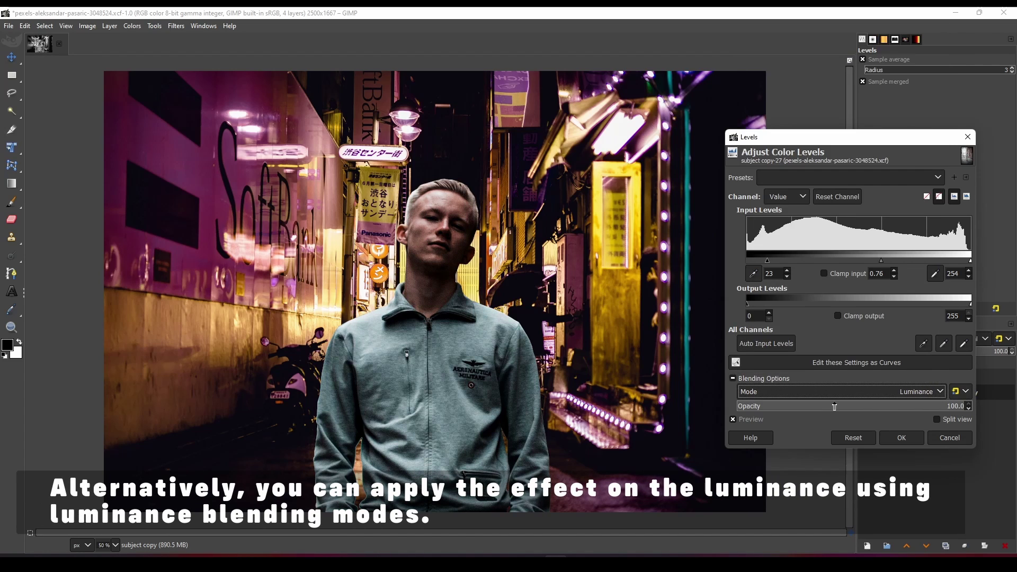
pyautogui.moveTo(853, 410); pyautogui.dragTo(978, 417)
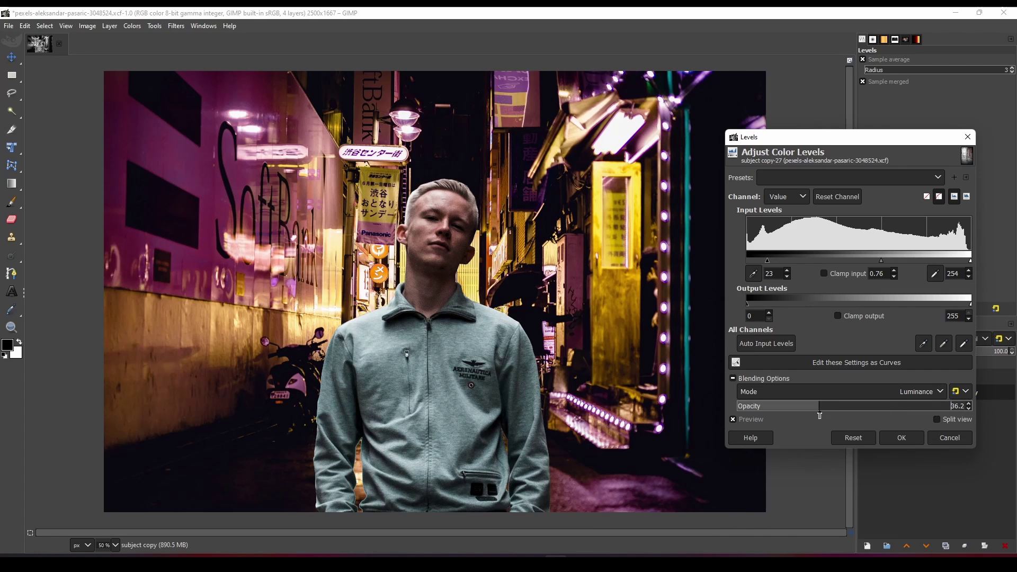
pyautogui.click(922, 393)
pyautogui.click(761, 28)
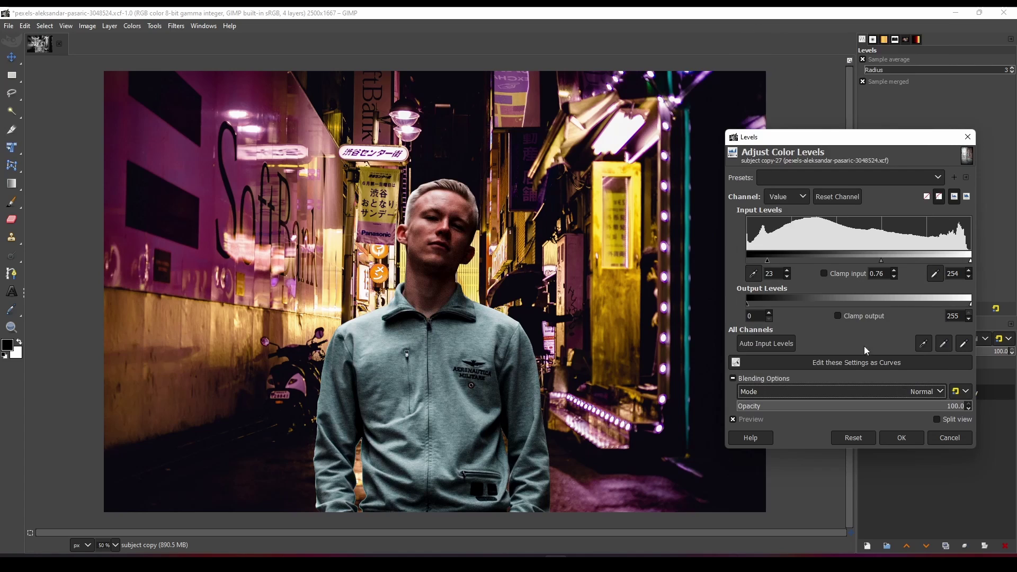
pyautogui.click(904, 437)
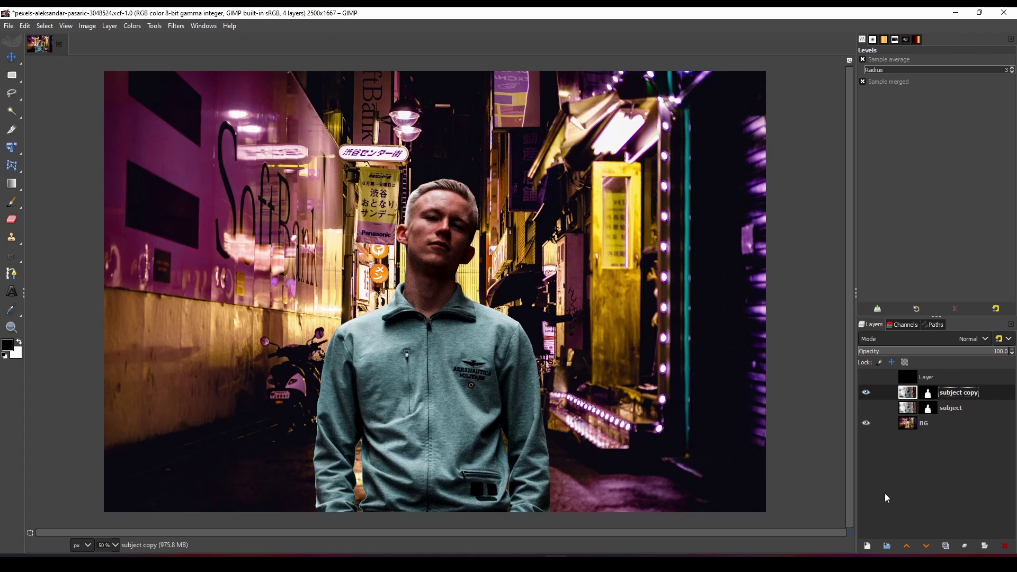
# Step: Add Layer #1 and fill it with a mid grey foreground colour
pyautogui.click(868, 546)
pyautogui.click(931, 532)
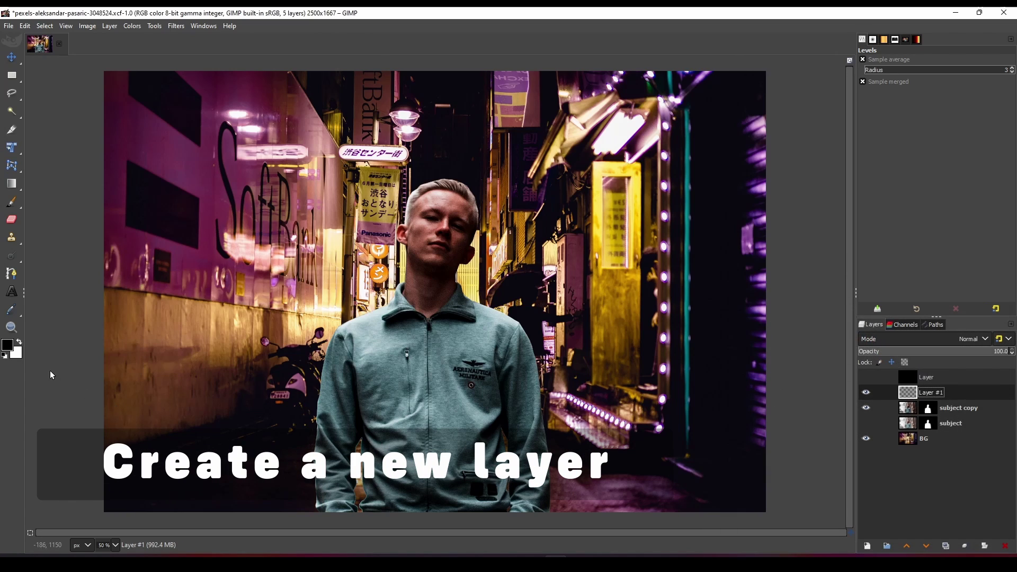
pyautogui.click(9, 347)
pyautogui.click(538, 314)
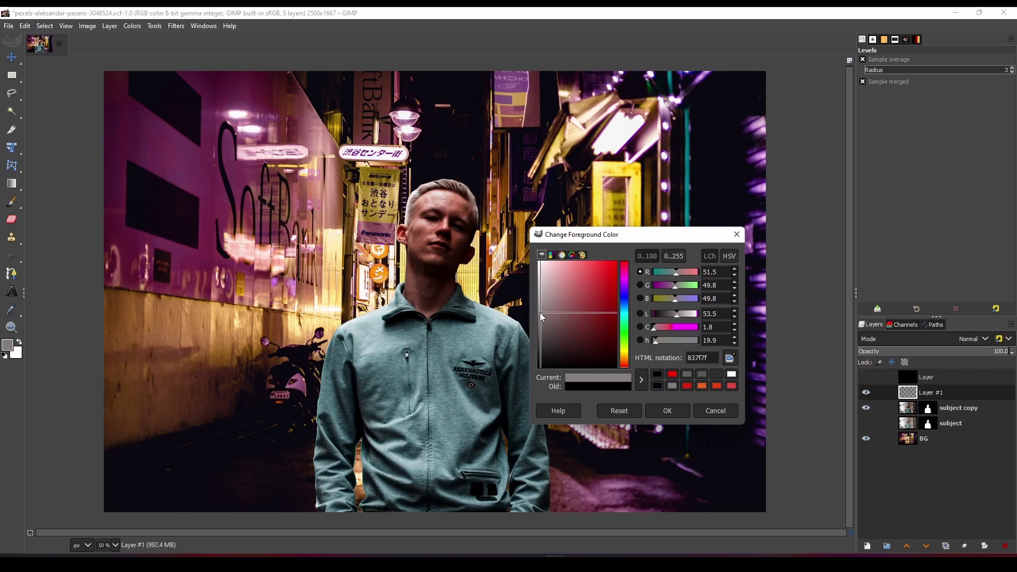
pyautogui.click(665, 411)
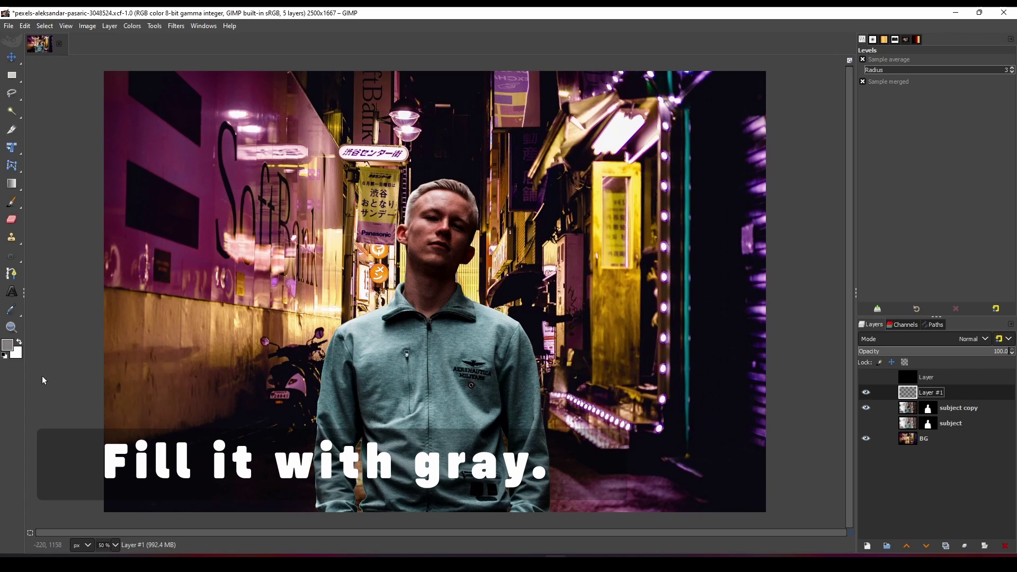
pyautogui.moveTo(7, 346); pyautogui.dragTo(467, 318)
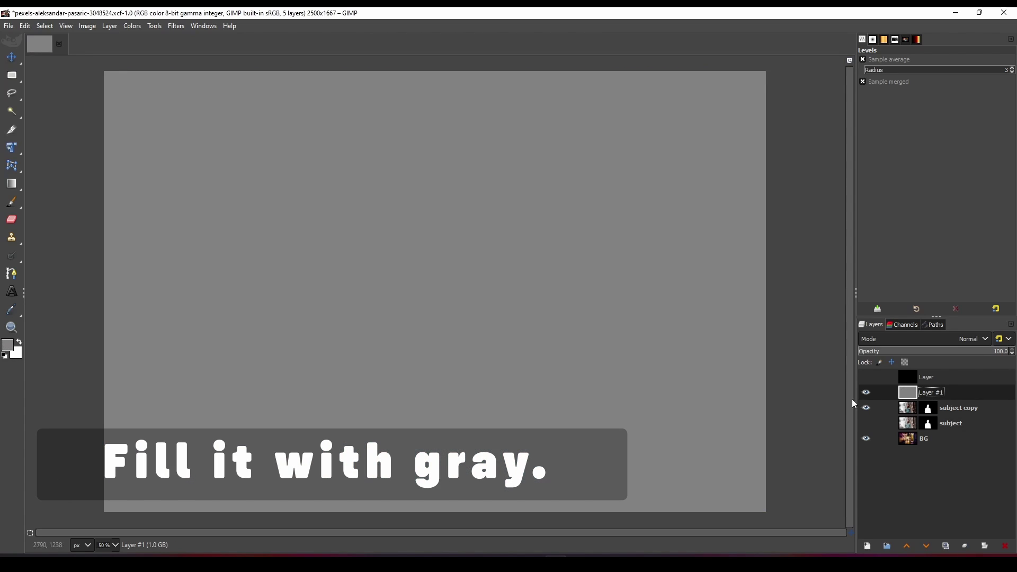
# Step: Set Layer #1 to Luminance mode, toggle it to compare, and add an empty Layer #2
pyautogui.click(981, 340)
pyautogui.scroll(-3, 940, 304)
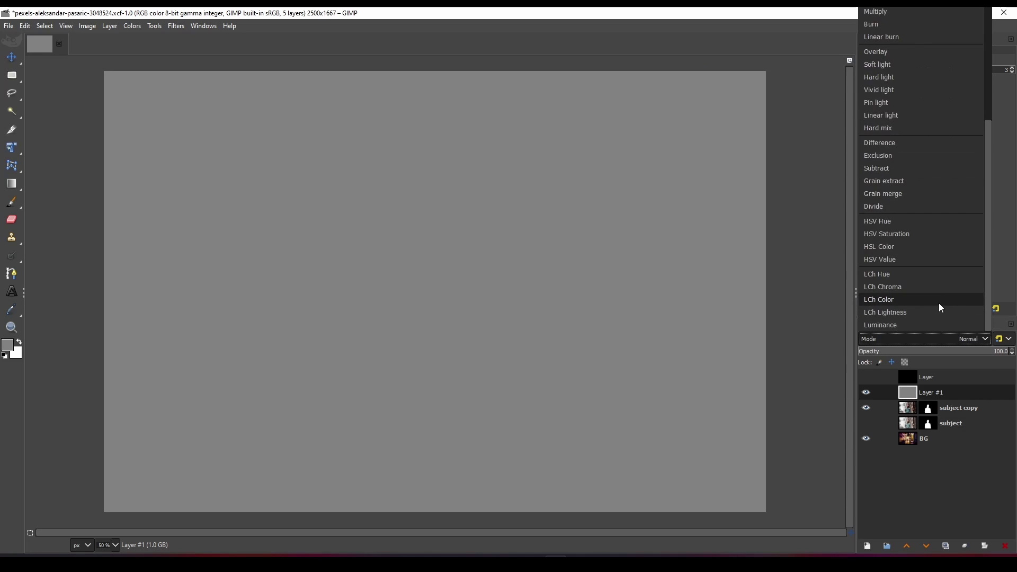
pyautogui.click(906, 325)
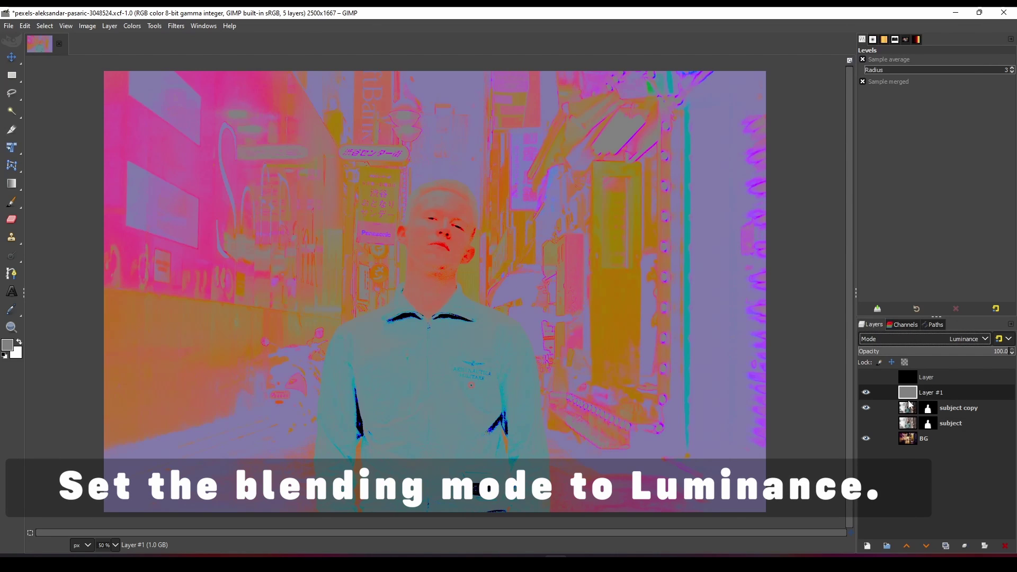
pyautogui.click(867, 395)
pyautogui.click(866, 395)
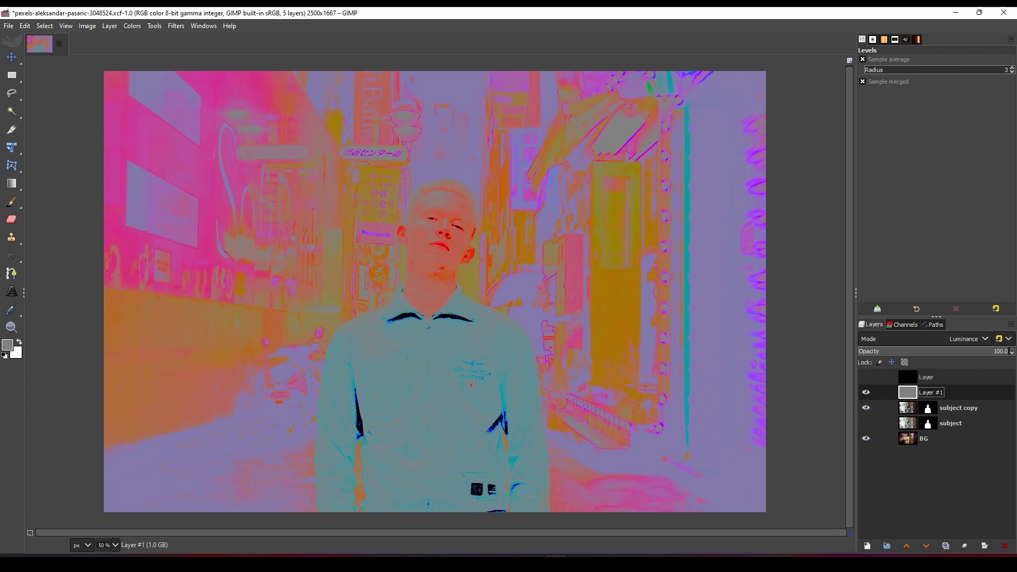
pyautogui.click(867, 546)
pyautogui.click(935, 537)
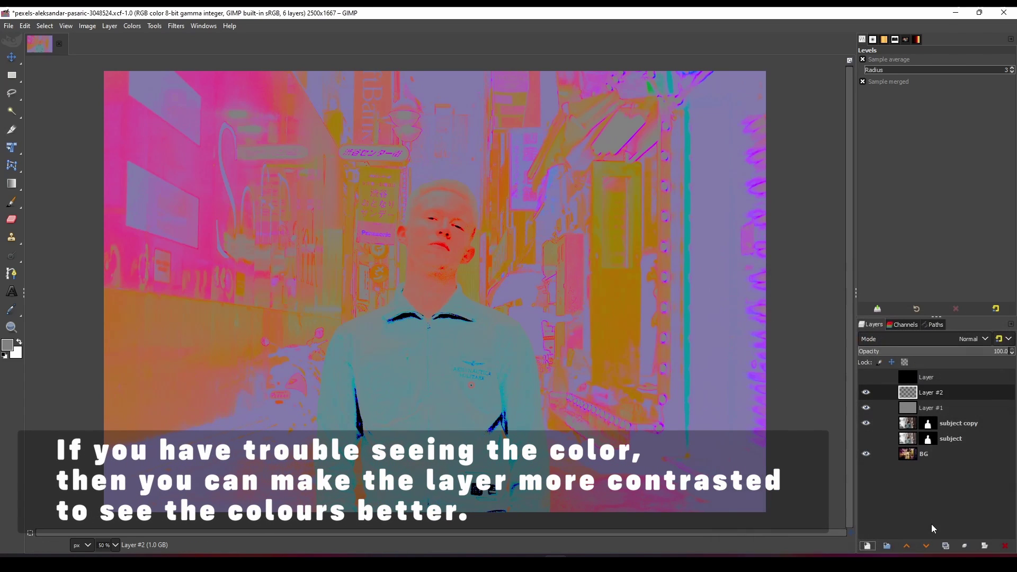
# Step: Fill Layer #2 with a dark grey foreground colour
pyautogui.click(917, 399)
pyautogui.click(13, 347)
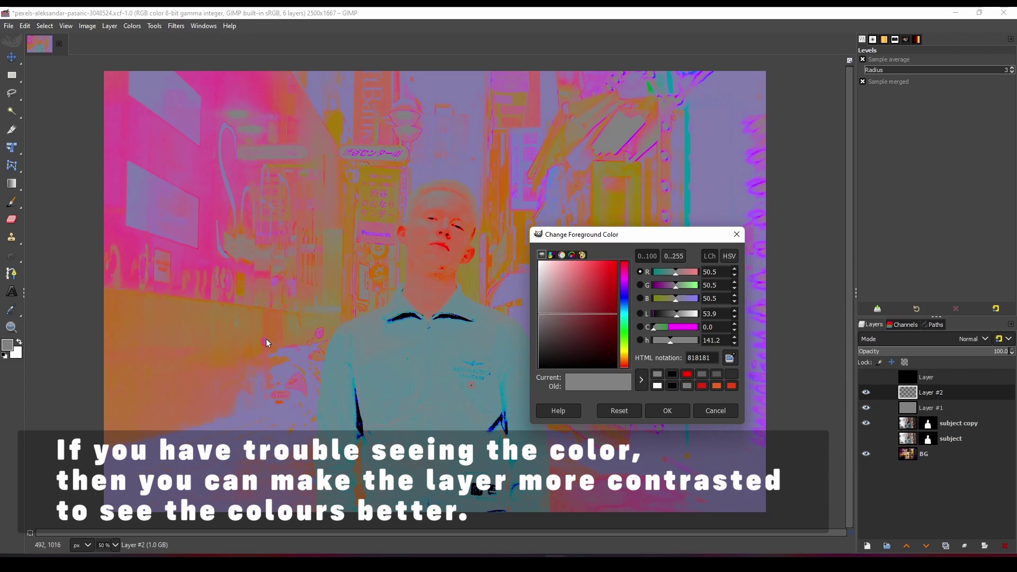
pyautogui.moveTo(545, 319); pyautogui.dragTo(538, 340)
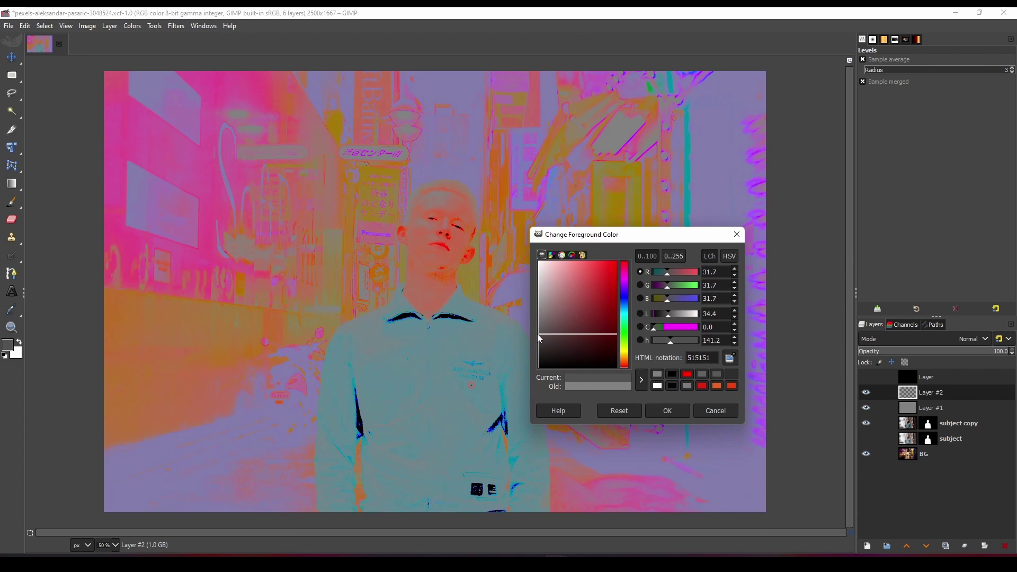
pyautogui.click(657, 409)
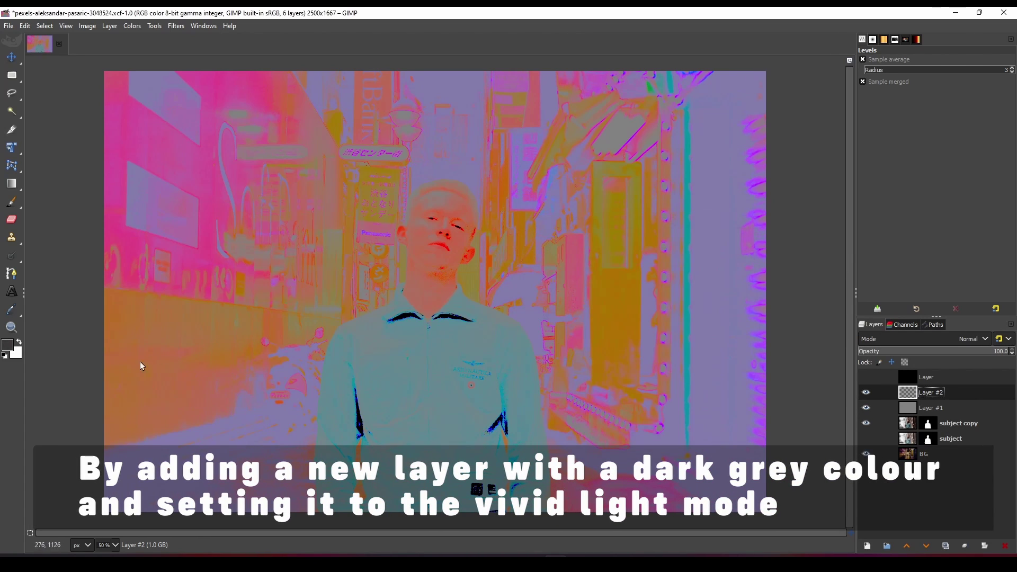
pyautogui.moveTo(9, 349); pyautogui.dragTo(424, 326)
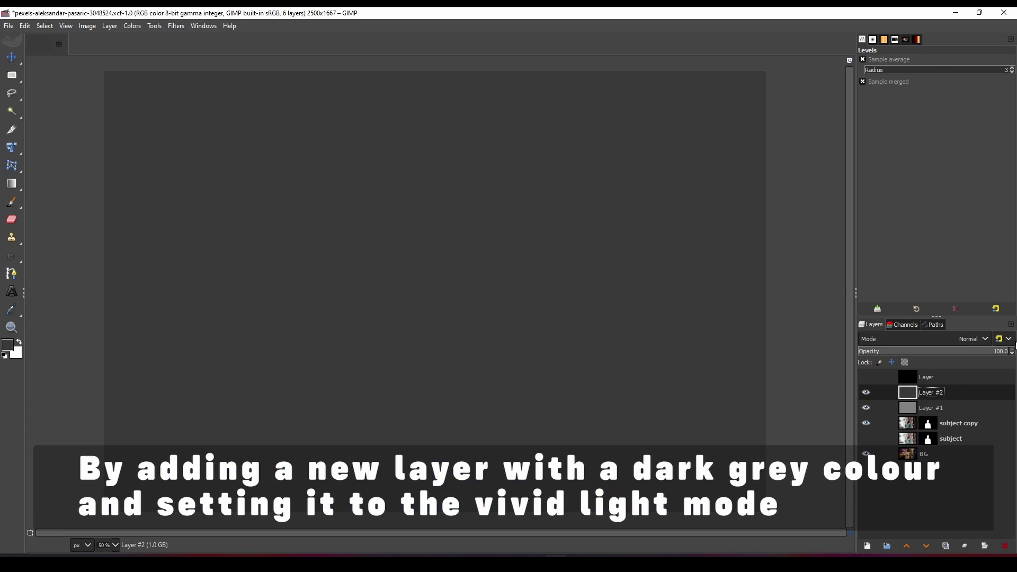
# Step: Set Layer #2 to Vivid light at about 34% opacity, toggling it to compare
pyautogui.click(980, 338)
pyautogui.click(886, 259)
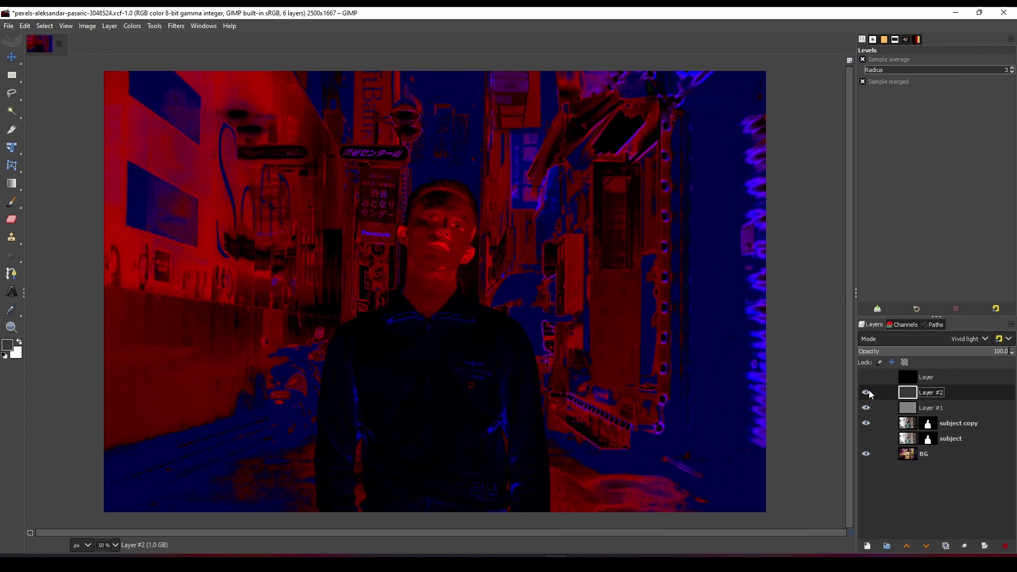
pyautogui.click(943, 352)
pyautogui.click(866, 393)
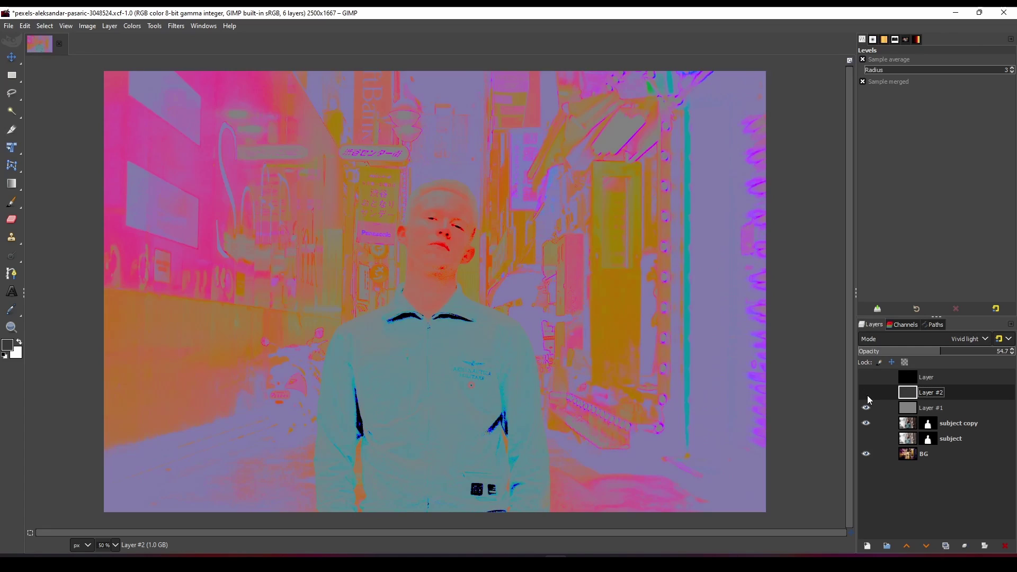
pyautogui.click(867, 394)
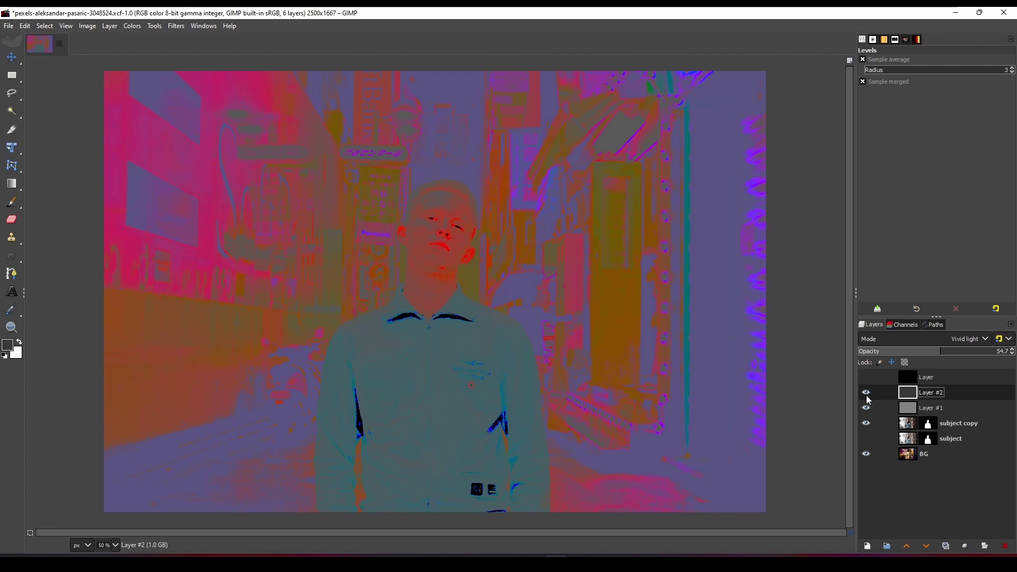
pyautogui.click(866, 395)
pyautogui.click(867, 395)
pyautogui.click(867, 395)
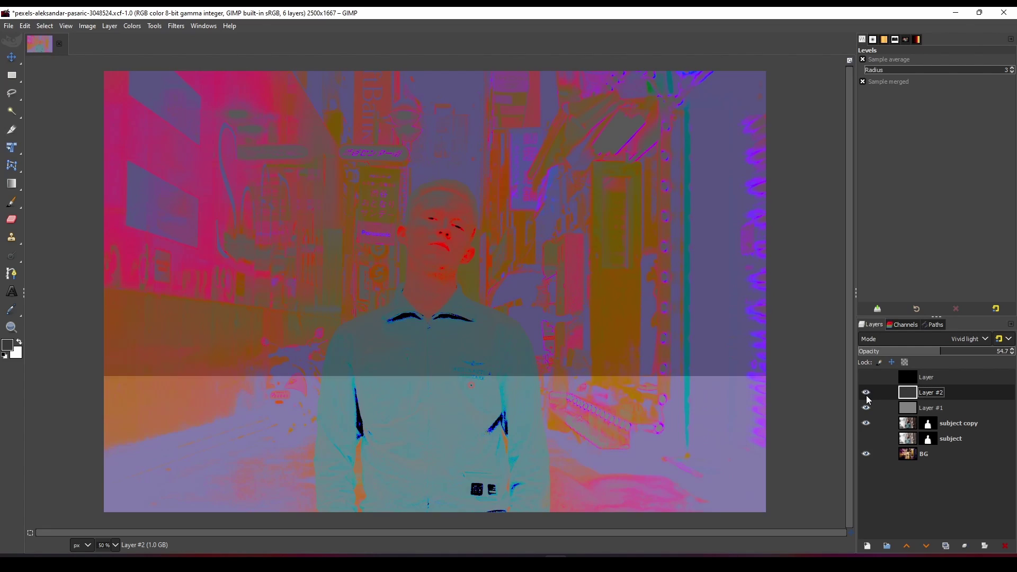
pyautogui.moveTo(927, 352); pyautogui.dragTo(901, 352)
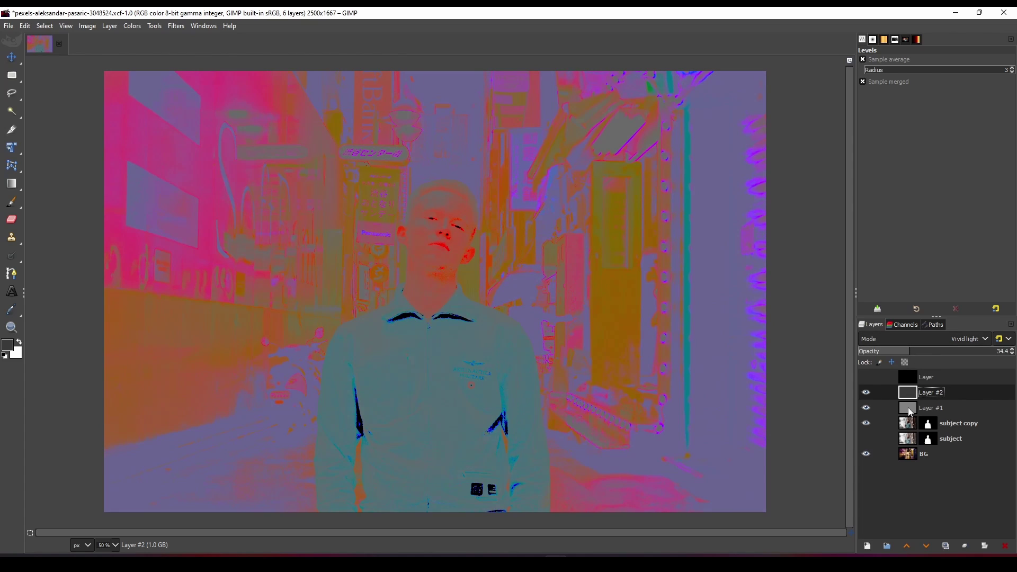
pyautogui.click(906, 426)
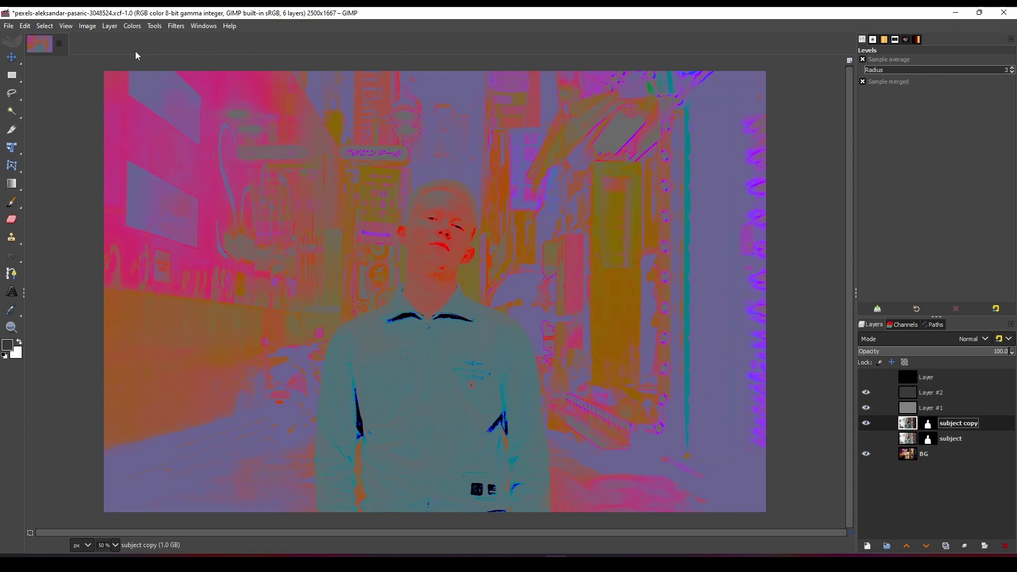
# Step: Open Color Balance on the subject copy and shift midtones and highlights toward magenta
pyautogui.click(132, 26)
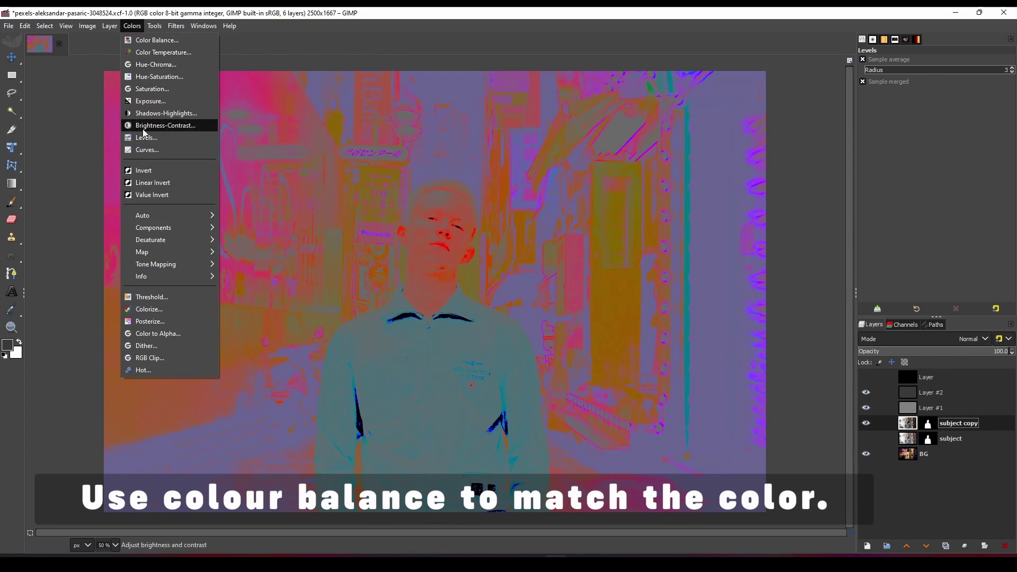
pyautogui.click(147, 42)
pyautogui.moveTo(636, 193); pyautogui.dragTo(720, 152)
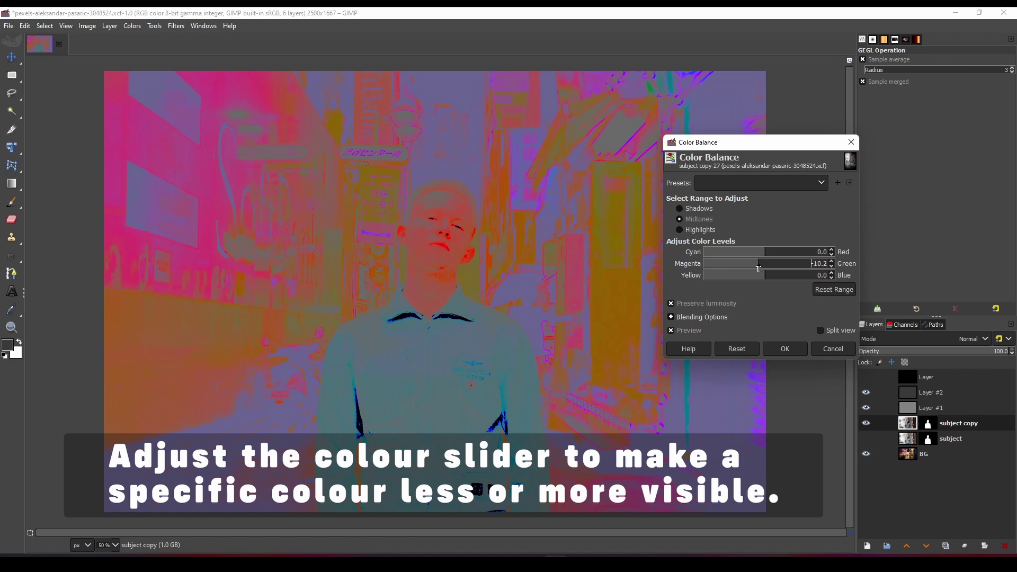
pyautogui.moveTo(758, 268); pyautogui.dragTo(754, 267)
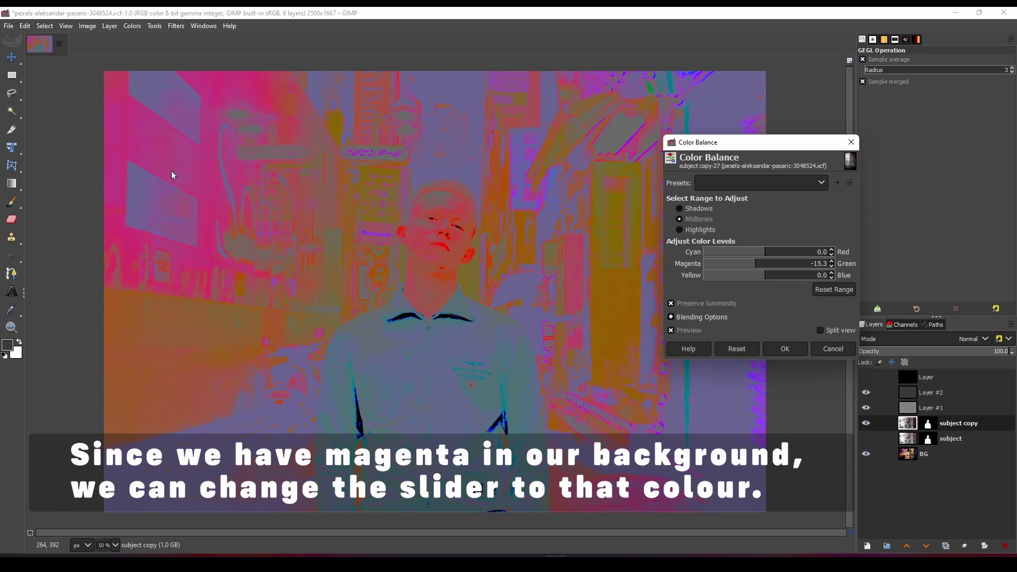
pyautogui.click(694, 231)
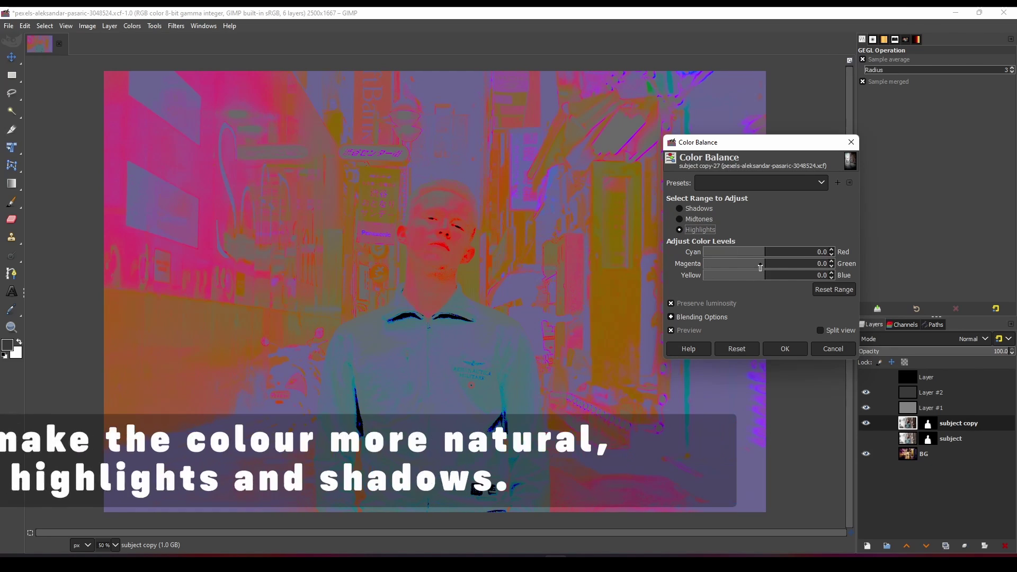
pyautogui.moveTo(762, 268); pyautogui.dragTo(755, 265)
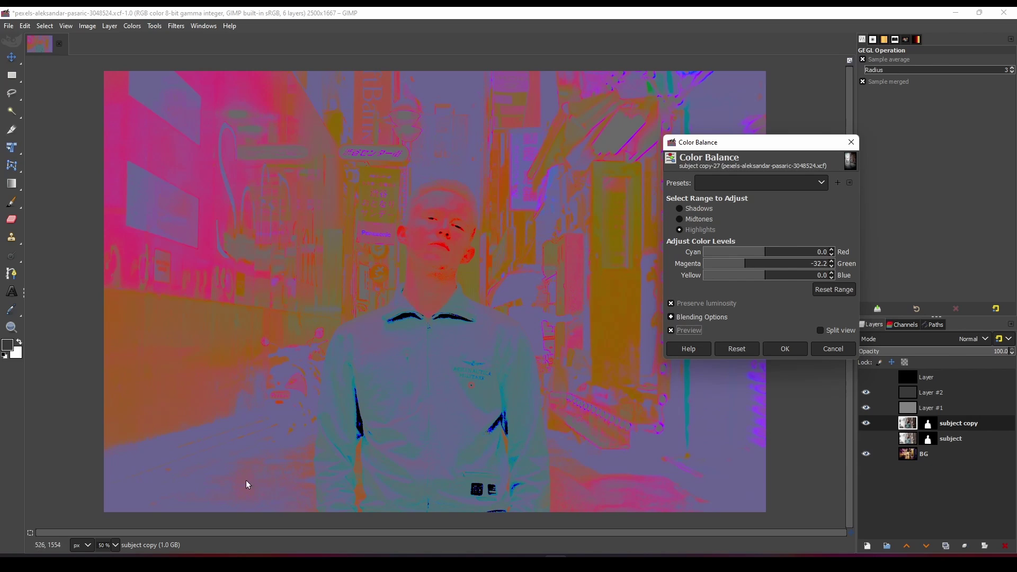
# Step: Tweak the shadows, settle highlights at magenta -15.3 and yellow -5.9, and hide the check layers
pyautogui.click(699, 209)
pyautogui.click(763, 267)
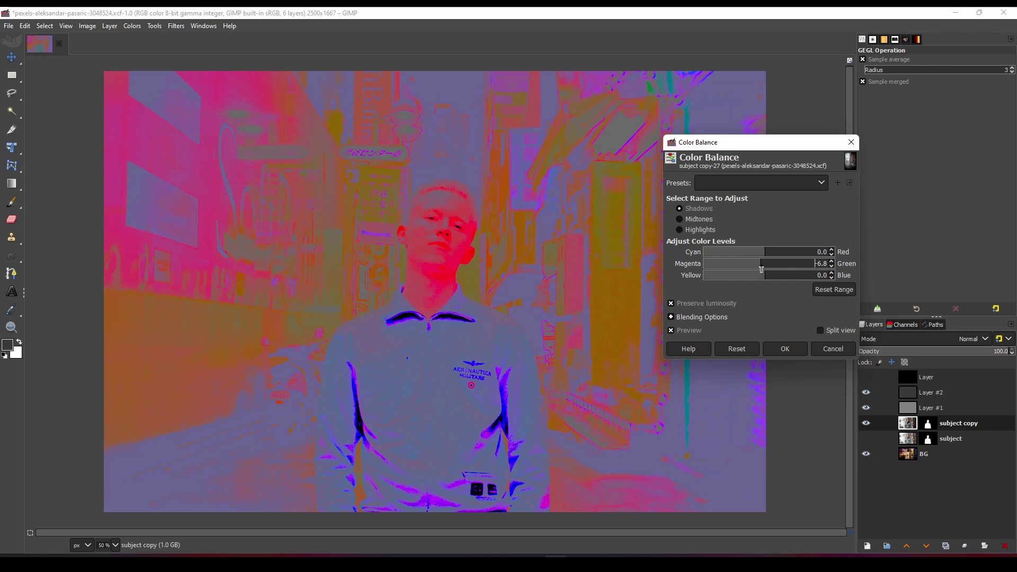
pyautogui.moveTo(763, 268); pyautogui.dragTo(762, 268)
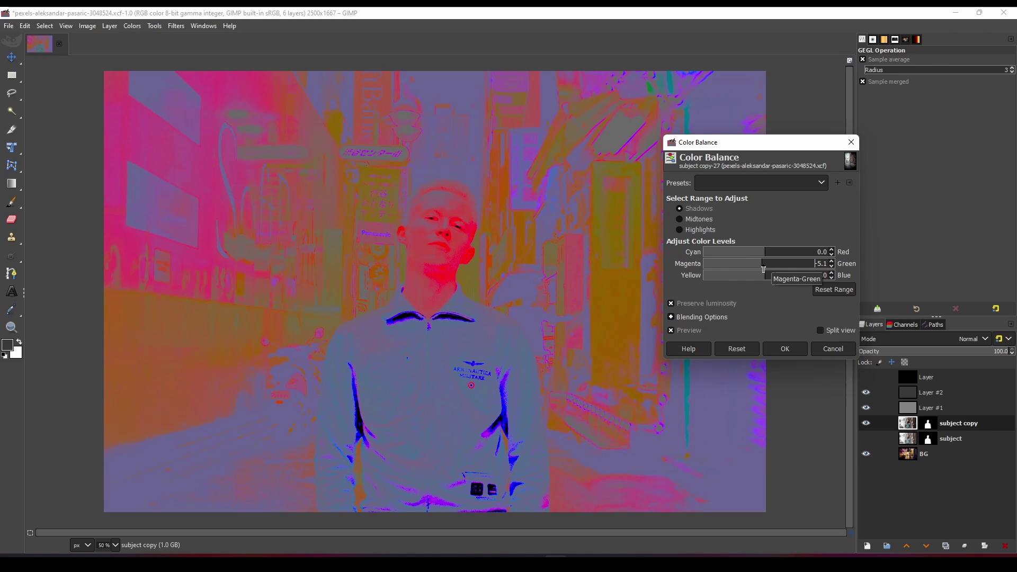
pyautogui.click(690, 231)
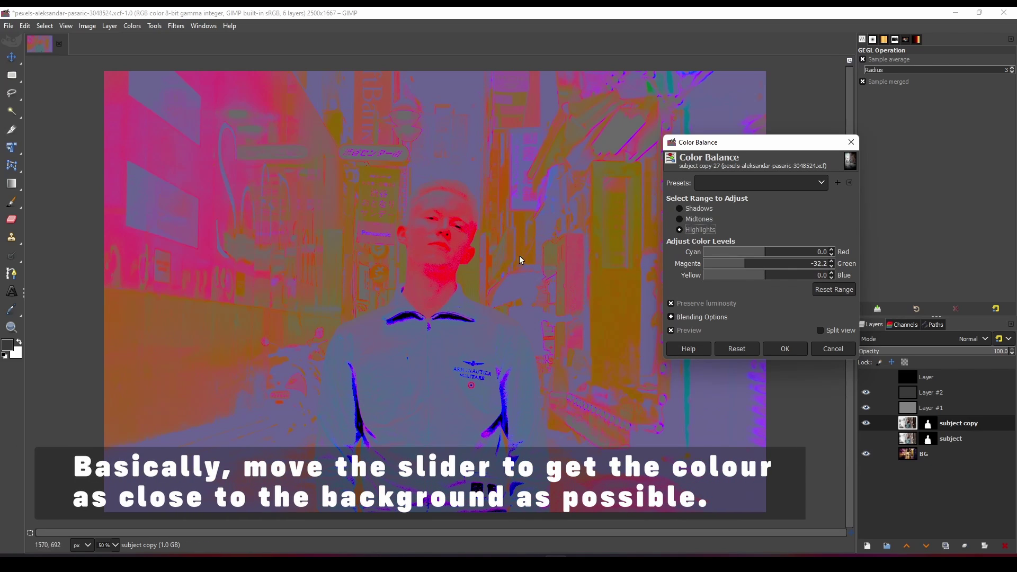
pyautogui.click(759, 276)
pyautogui.click(760, 275)
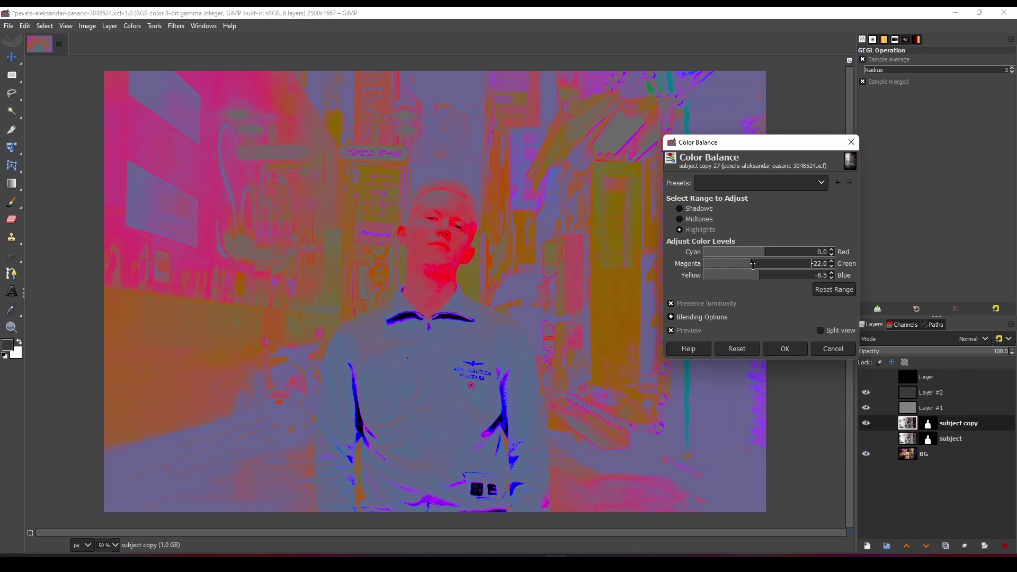
pyautogui.click(753, 266)
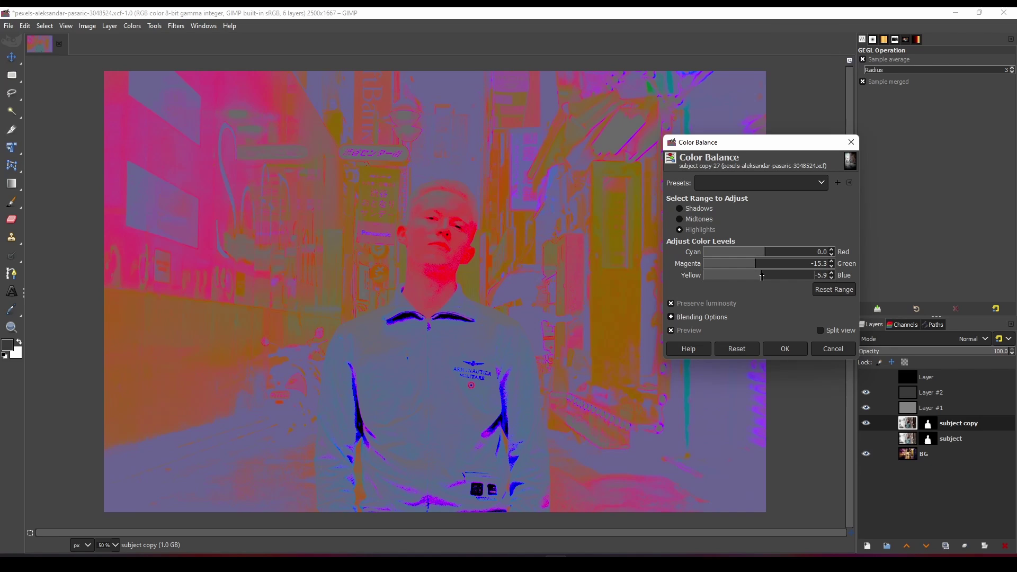
pyautogui.click(678, 331)
pyautogui.click(866, 409)
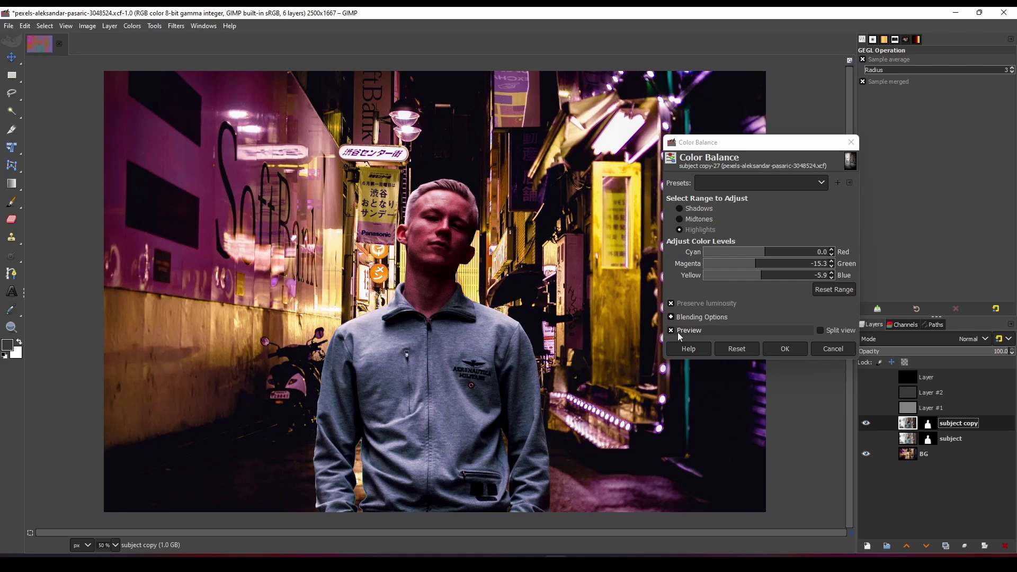
# Step: Expand the Color Balance blending options and test a lower opacity before returning to 100
pyautogui.click(678, 332)
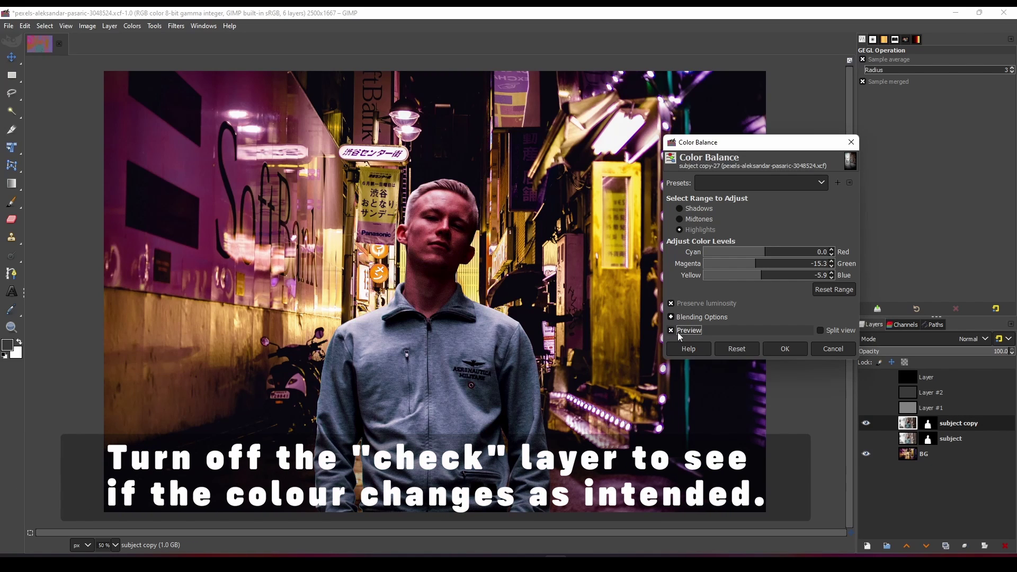
pyautogui.click(679, 332)
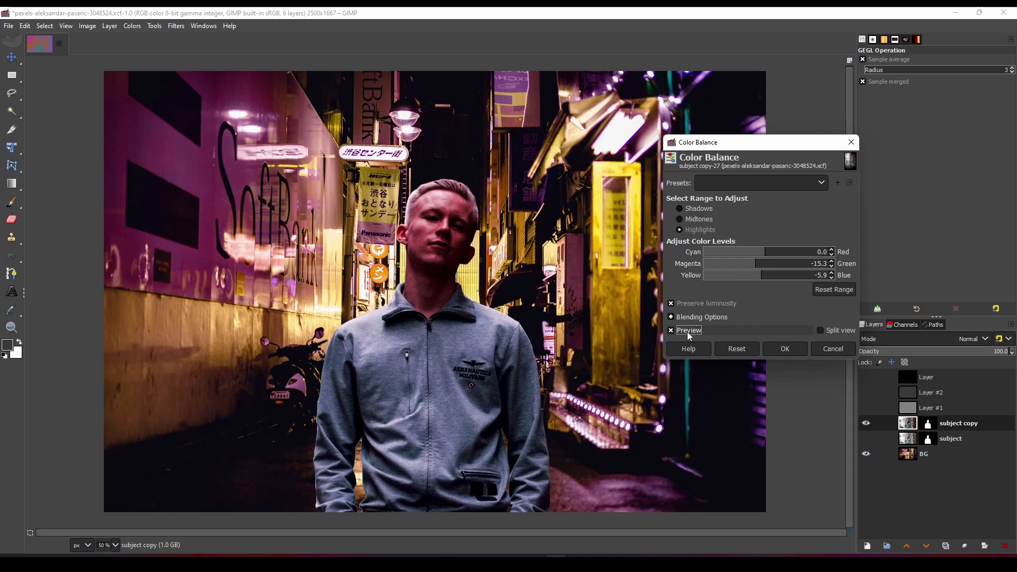
pyautogui.click(711, 316)
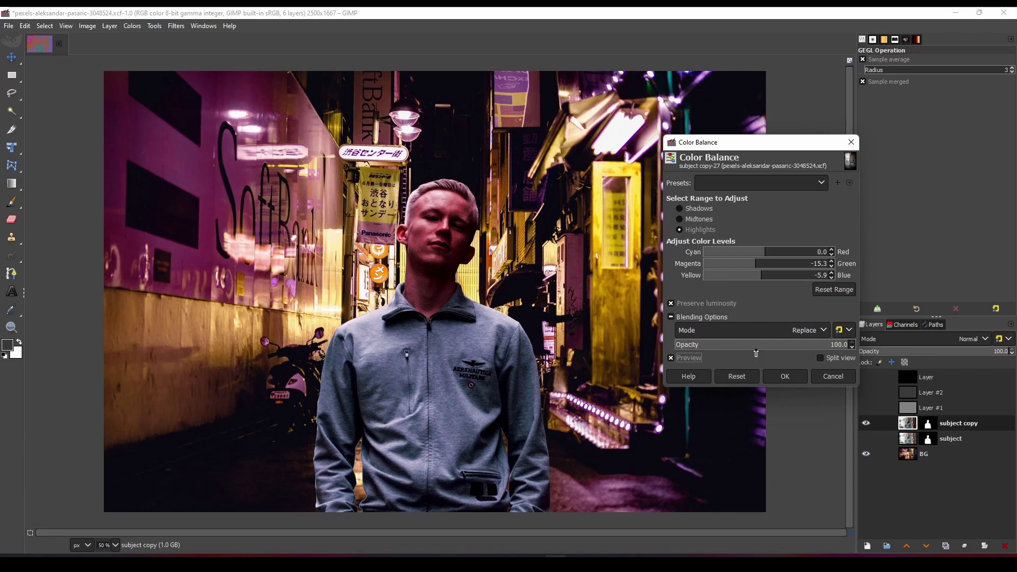
pyautogui.click(790, 346)
pyautogui.moveTo(805, 348); pyautogui.dragTo(862, 346)
pyautogui.moveTo(747, 348); pyautogui.dragTo(842, 345)
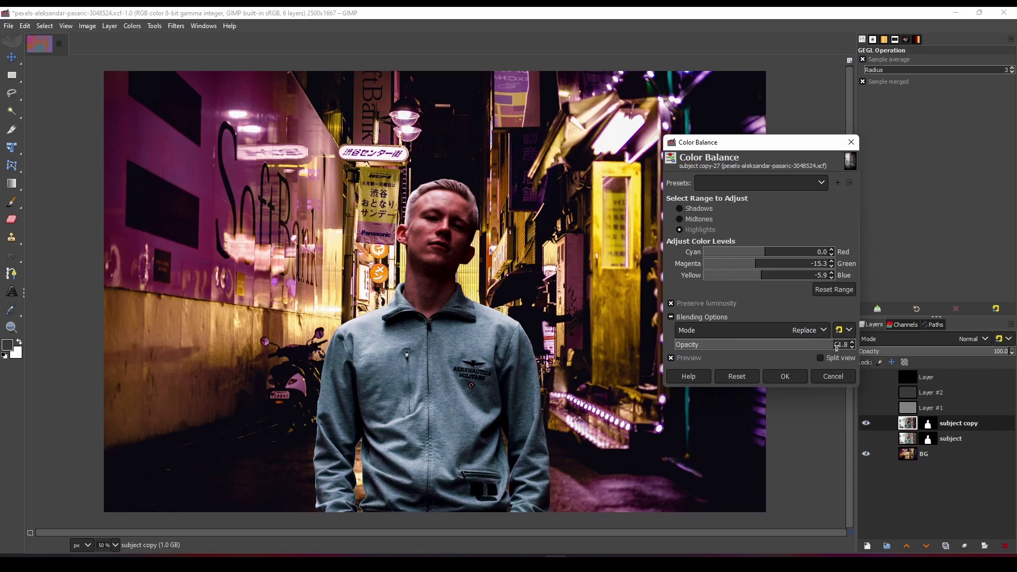
# Step: Try LCh Color blending with preview toggles, then set the blend mode back to Normal
pyautogui.click(809, 330)
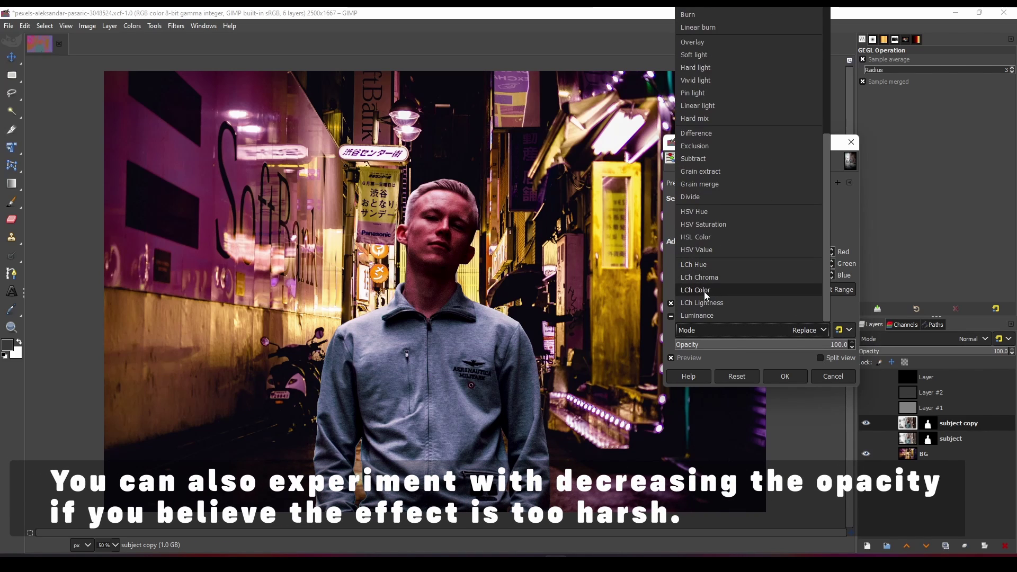
pyautogui.click(705, 291)
pyautogui.click(685, 362)
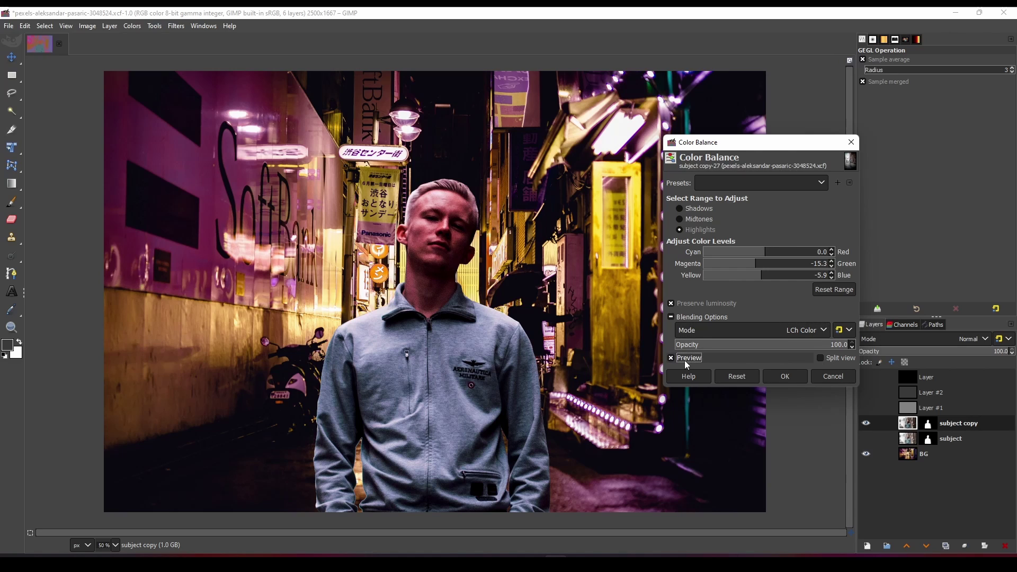
pyautogui.click(685, 360)
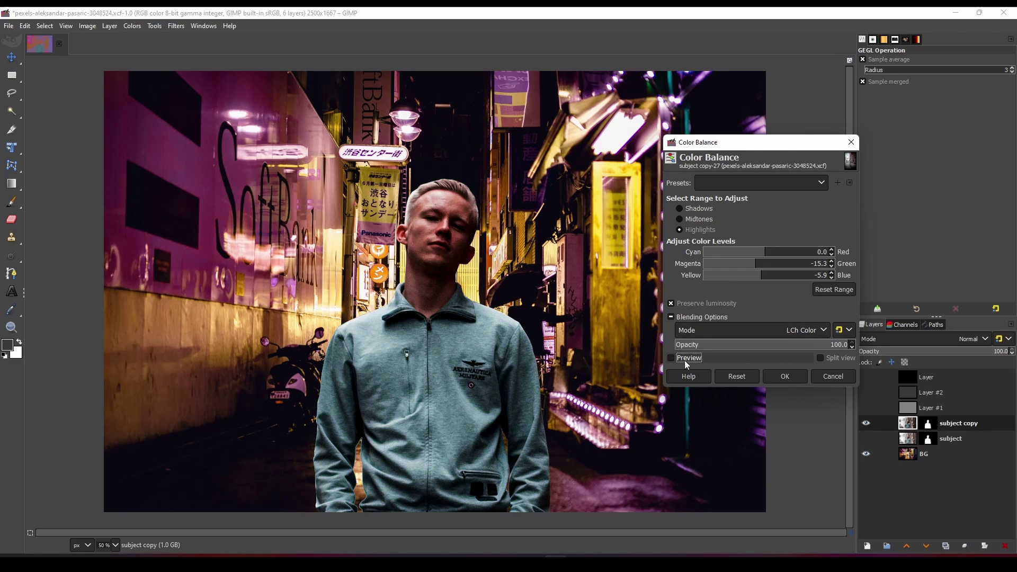
pyautogui.click(818, 330)
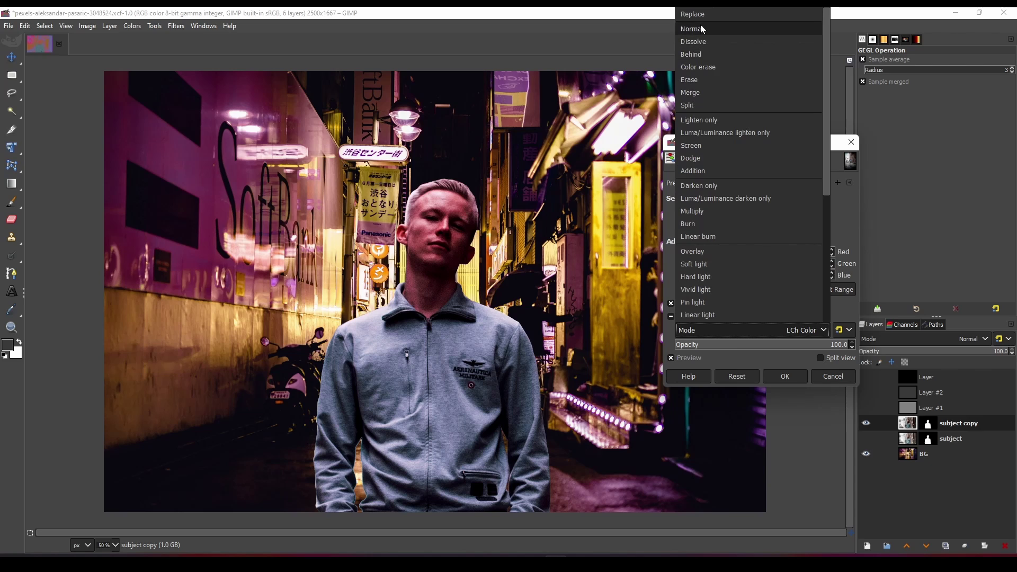
pyautogui.click(701, 28)
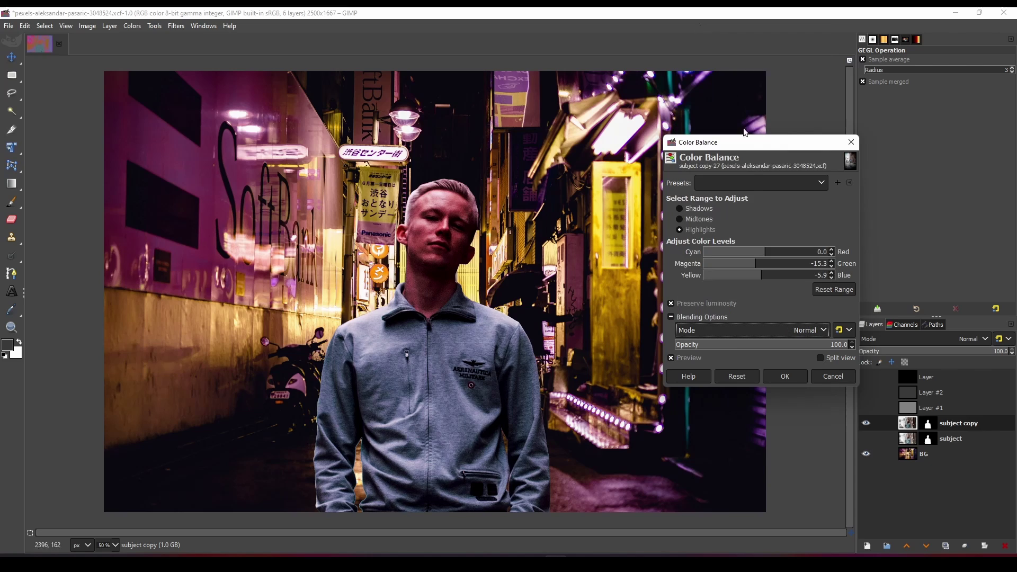
# Step: Show Layer #1 and Layer #2 again and lower Layer #2 opacity to 20.7
pyautogui.click(677, 359)
pyautogui.click(867, 418)
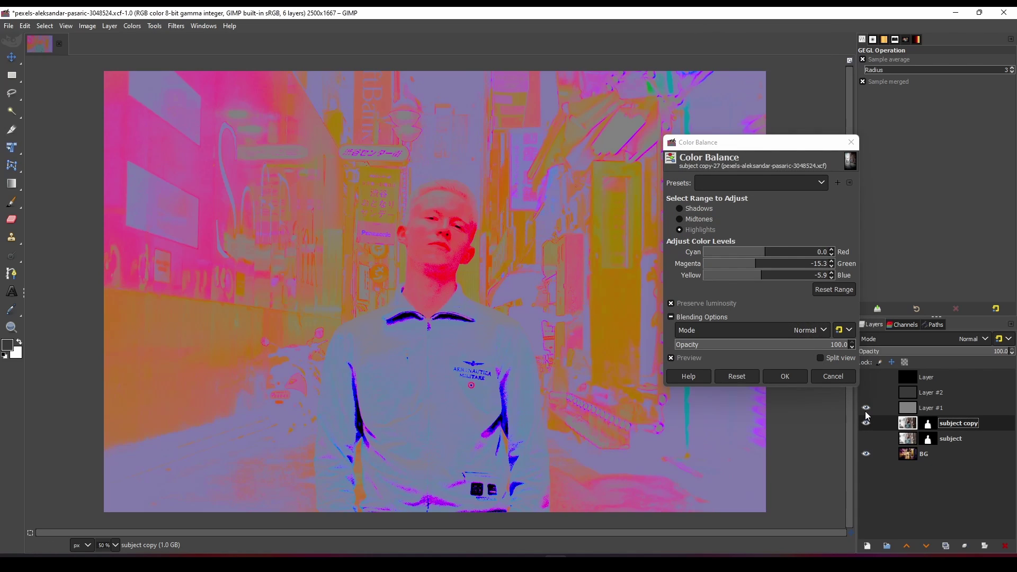
pyautogui.click(680, 359)
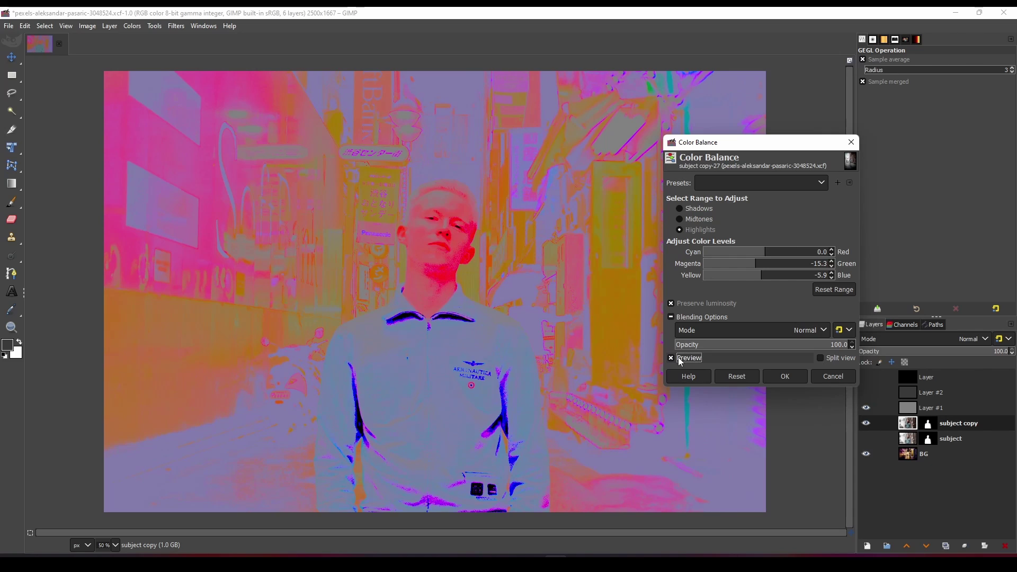
pyautogui.click(681, 360)
pyautogui.click(680, 359)
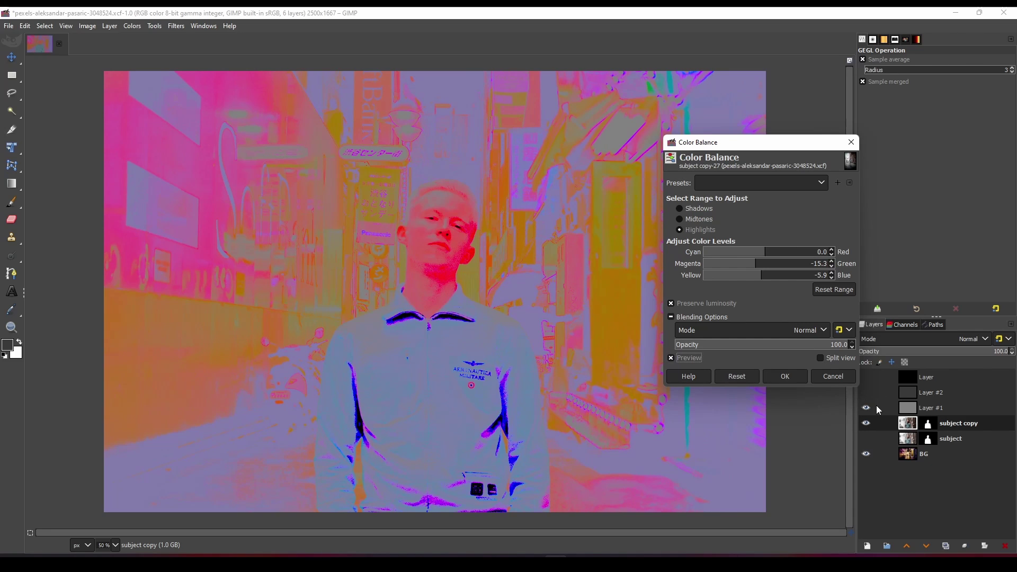
pyautogui.click(866, 395)
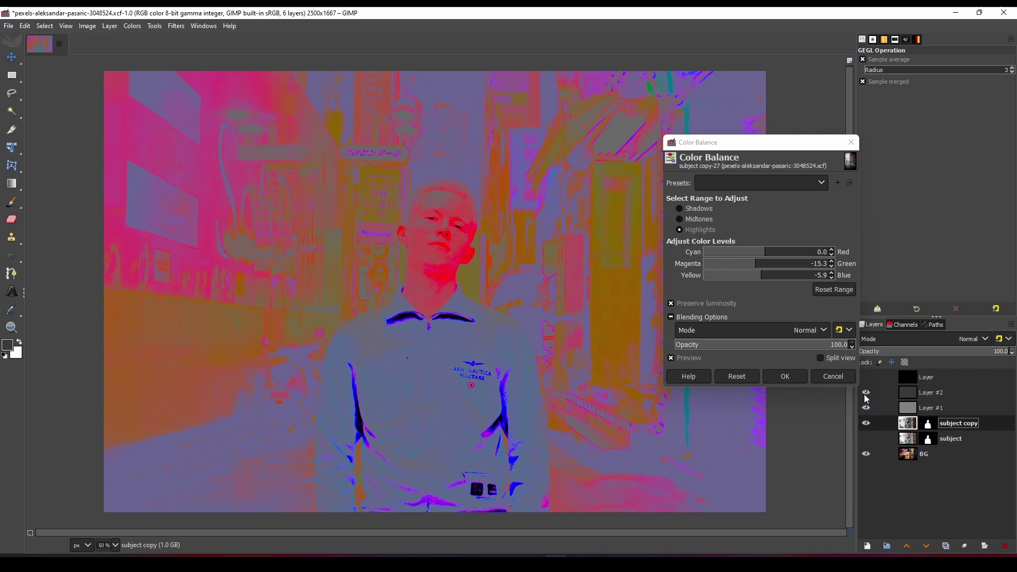
pyautogui.click(910, 395)
pyautogui.click(892, 354)
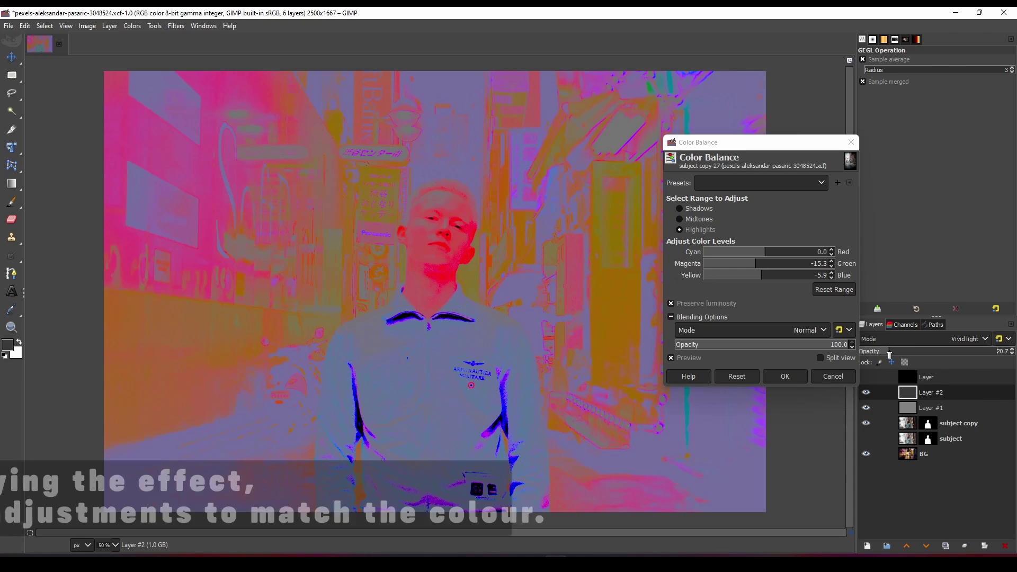
pyautogui.click(757, 268)
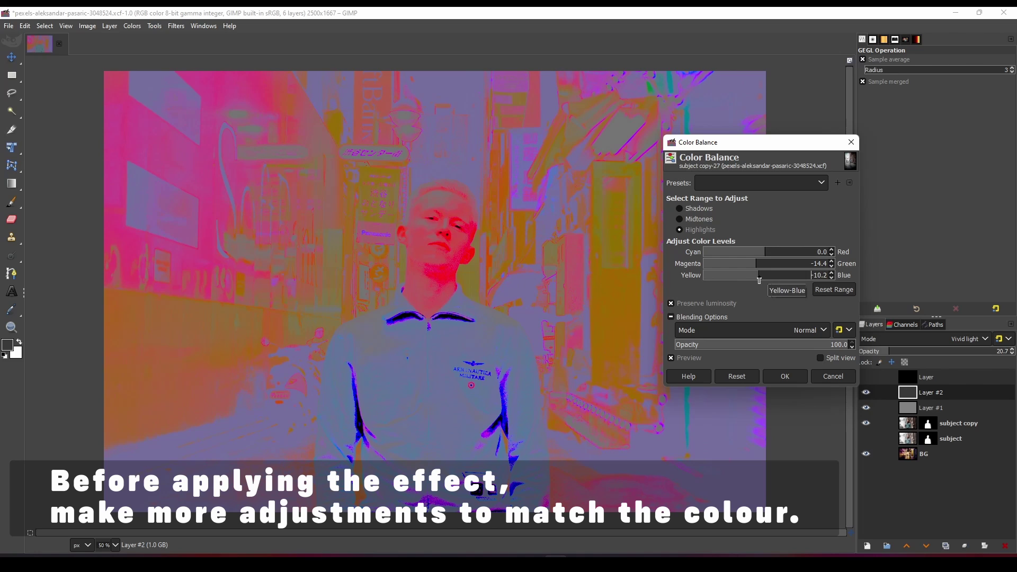
# Step: Zoom in and retune the highlights to cyan-red 9.3 and yellow-blue -22.0
pyautogui.moveTo(766, 256); pyautogui.dragTo(769, 257)
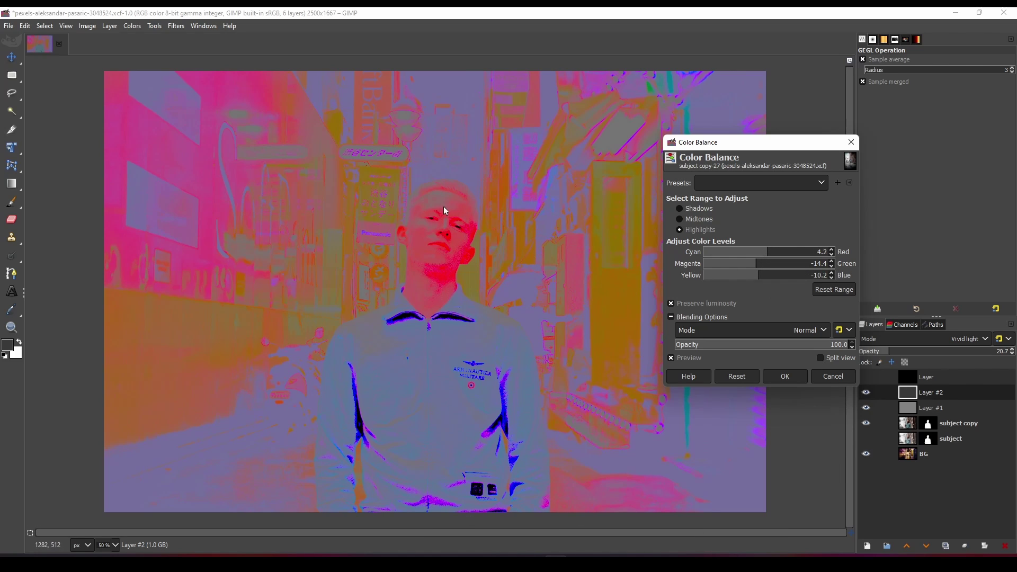
pyautogui.scroll(4, 444, 206)
pyautogui.scroll(1, 440, 209)
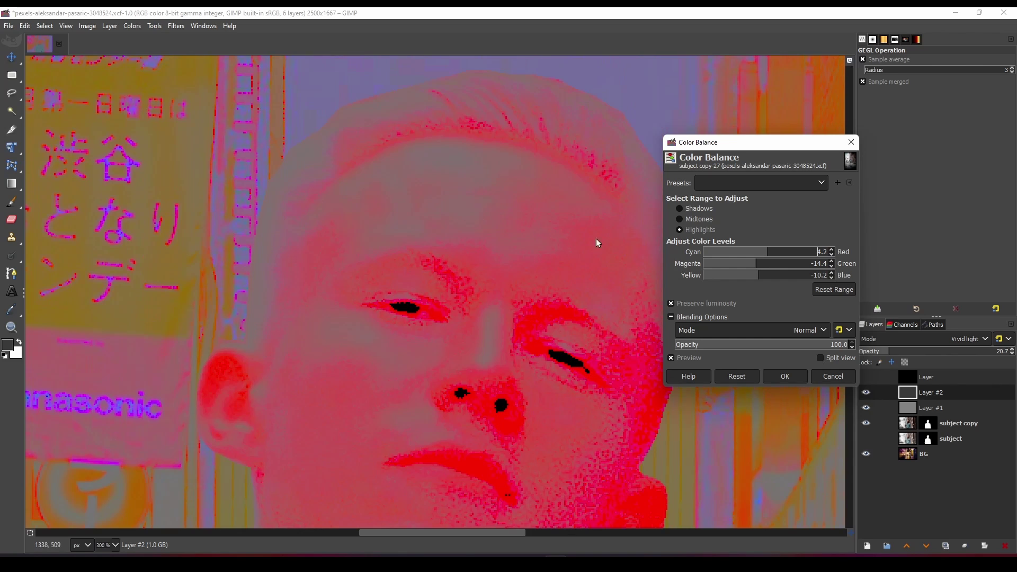
pyautogui.moveTo(521, 196); pyautogui.dragTo(236, 347)
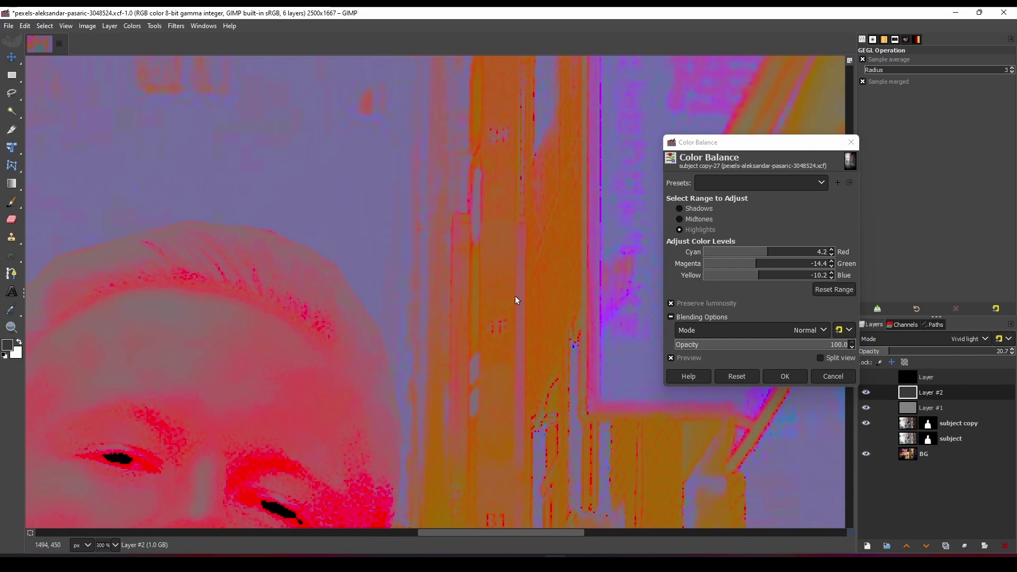
pyautogui.moveTo(164, 347); pyautogui.dragTo(243, 323)
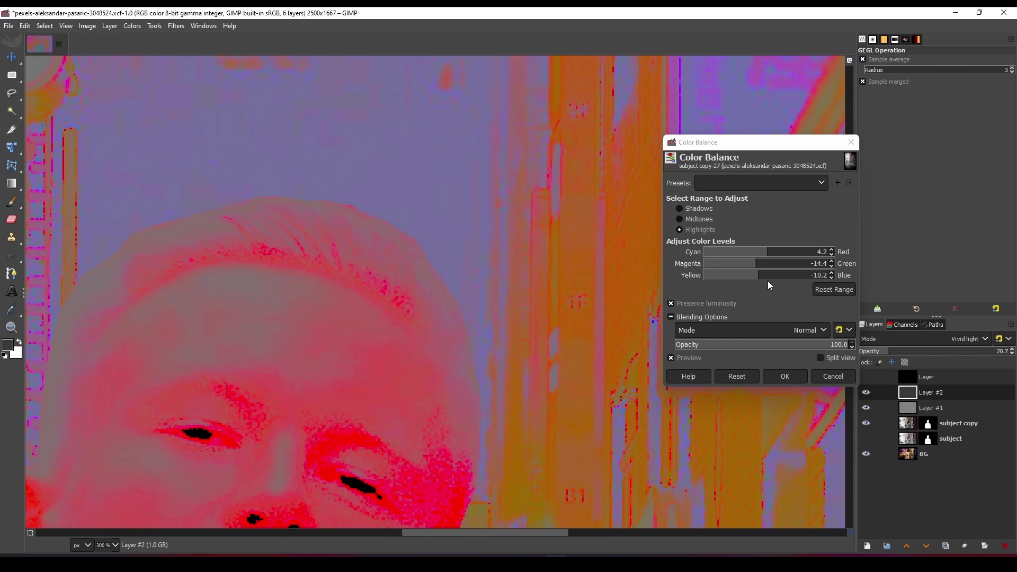
pyautogui.moveTo(757, 282); pyautogui.dragTo(757, 282)
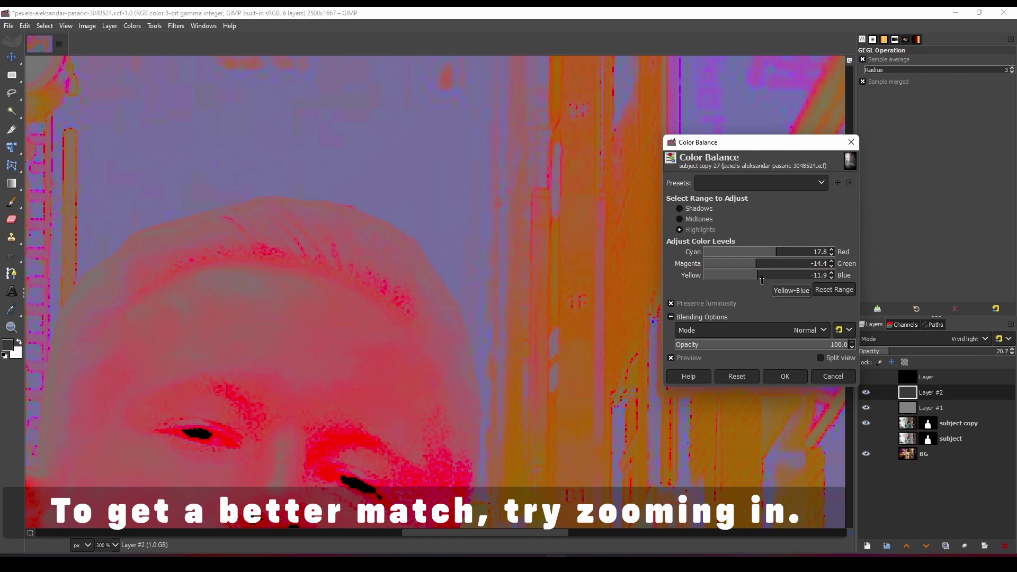
pyautogui.moveTo(763, 280)
pyautogui.mouseDown()
pyautogui.moveTo(748, 282)
pyautogui.moveTo(770, 252)
pyautogui.moveTo(751, 280)
pyautogui.mouseUp()
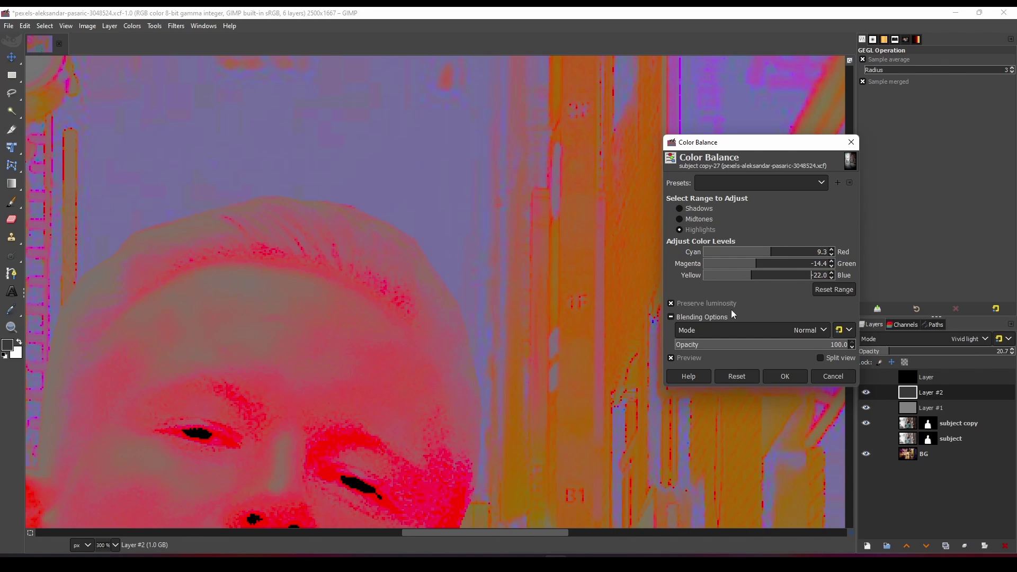
pyautogui.click(689, 358)
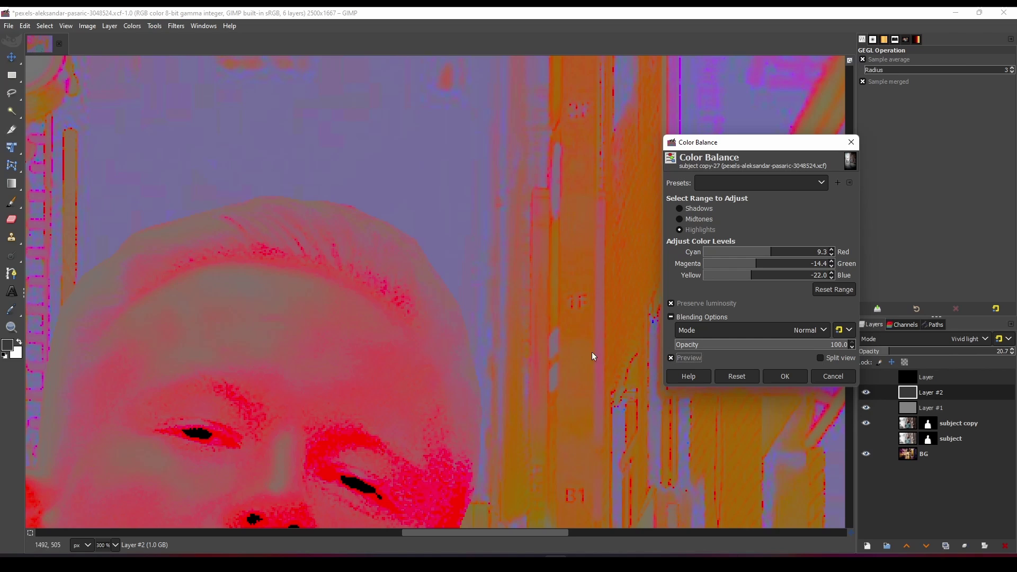
pyautogui.keyDown('ctrl'); pyautogui.scroll(-1, 511, 312); pyautogui.keyUp('ctrl')
pyautogui.keyDown('ctrl'); pyautogui.scroll(-3, 512, 320); pyautogui.keyUp('ctrl')
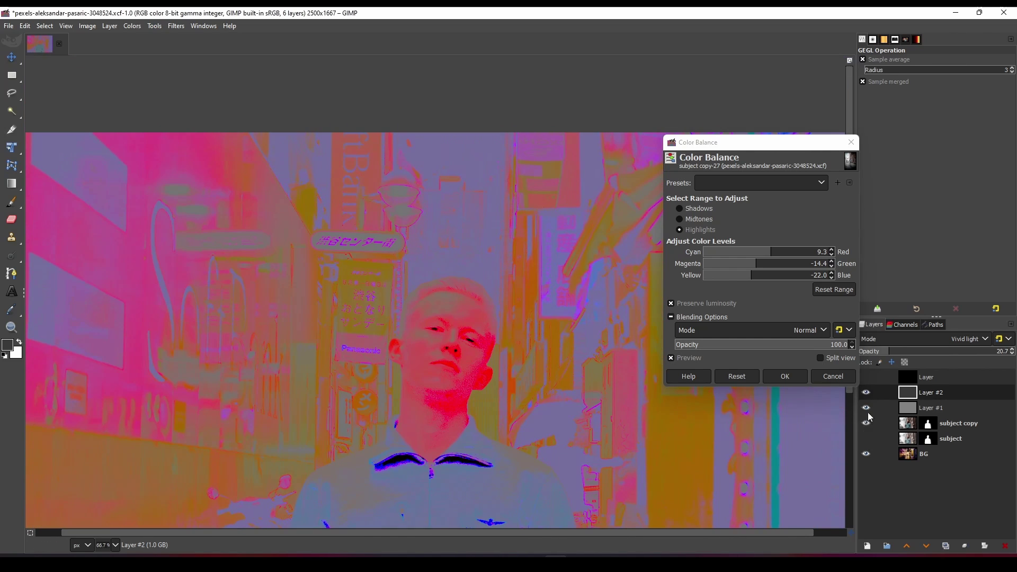
# Step: Hide the Layer #1 and Layer #2 check layers and compare the subject with and without the colour balance
pyautogui.moveTo(866, 395); pyautogui.dragTo(861, 413)
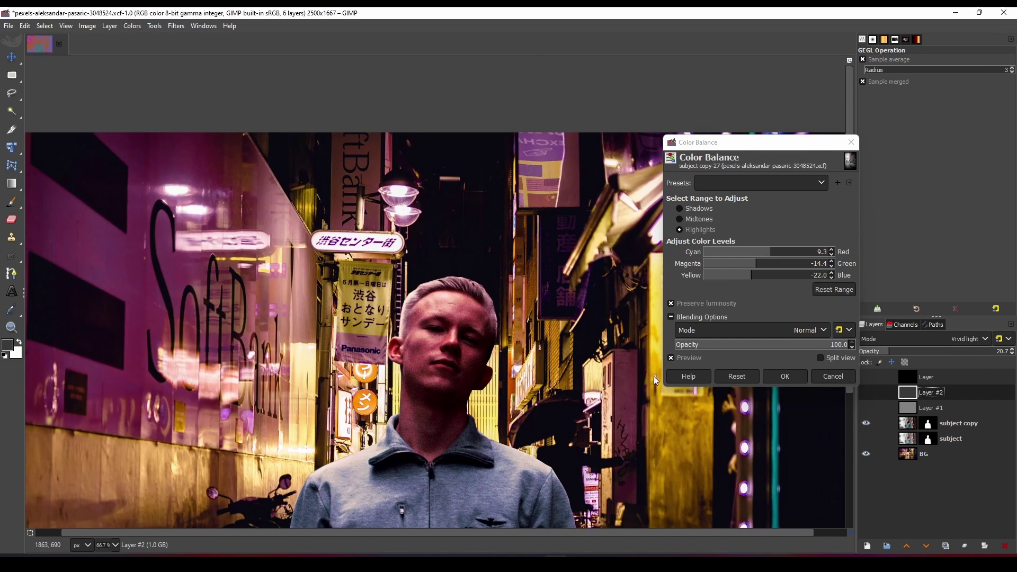
pyautogui.scroll(-3, 551, 389)
pyautogui.click(688, 360)
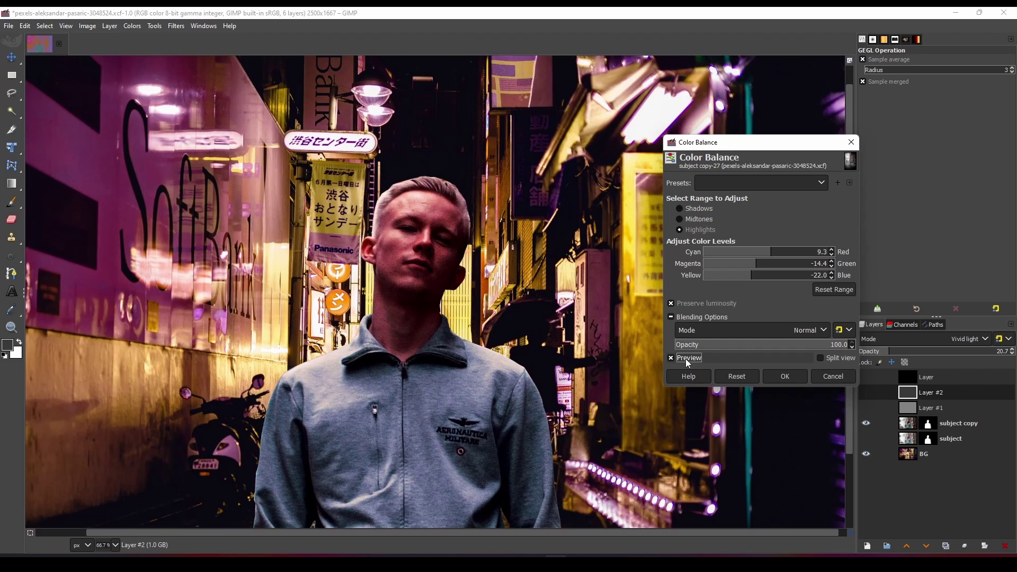
# Step: Zoom and pan to inspect the whole composite with colour balance 9.3, −14.4, −22.0 pending
pyautogui.keyDown('ctrl'); pyautogui.scroll(-1, 518, 357); pyautogui.keyUp('ctrl')
pyautogui.keyDown('ctrl'); pyautogui.scroll(-2, 518, 357); pyautogui.keyUp('ctrl')
pyautogui.keyDown('ctrl'); pyautogui.scroll(1, 518, 357); pyautogui.keyUp('ctrl')
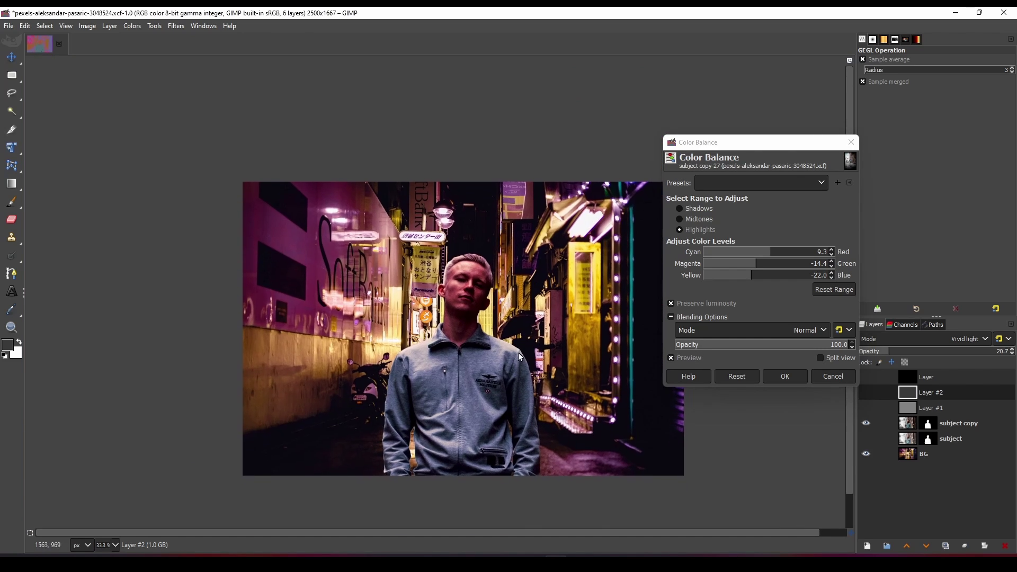
pyautogui.keyDown('ctrl'); pyautogui.scroll(1, 522, 357); pyautogui.keyUp('ctrl')
pyautogui.scroll(-1, 541, 348)
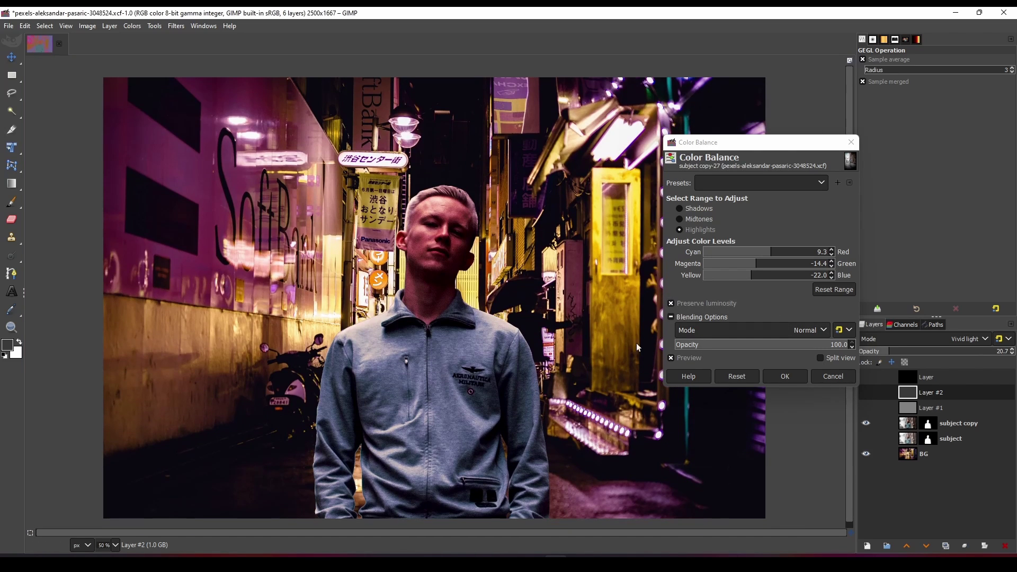
pyautogui.keyDown('ctrl'); pyautogui.scroll(-1, 613, 350); pyautogui.keyUp('ctrl')
pyautogui.keyDown('ctrl'); pyautogui.scroll(3, 611, 350); pyautogui.keyUp('ctrl')
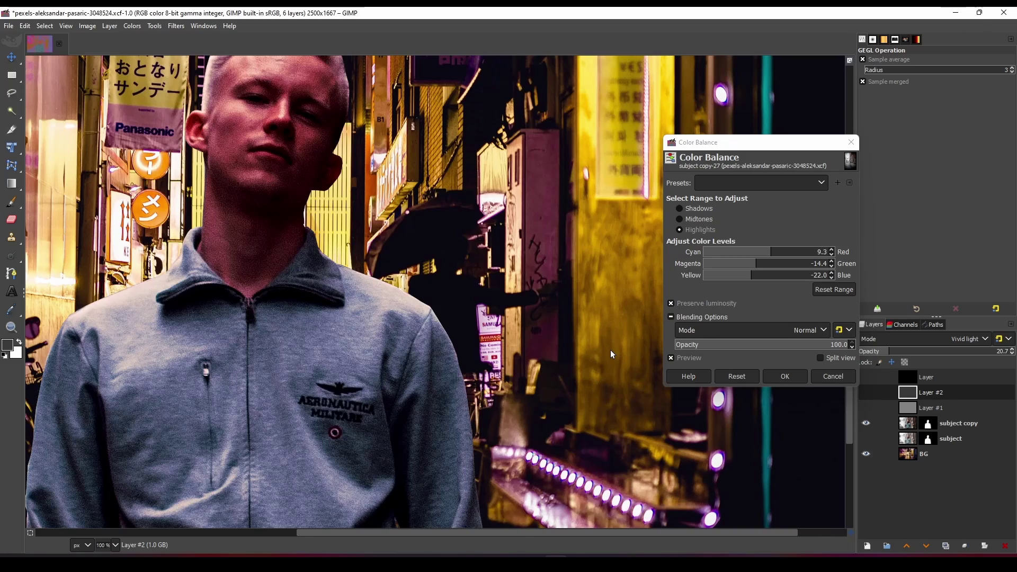
pyautogui.keyDown('ctrl'); pyautogui.scroll(-2, 610, 354); pyautogui.keyUp('ctrl')
pyautogui.keyDown('ctrl'); pyautogui.scroll(2, 610, 354); pyautogui.keyUp('ctrl')
pyautogui.scroll(2, 560, 373)
pyautogui.hscroll(-2, 560, 373)
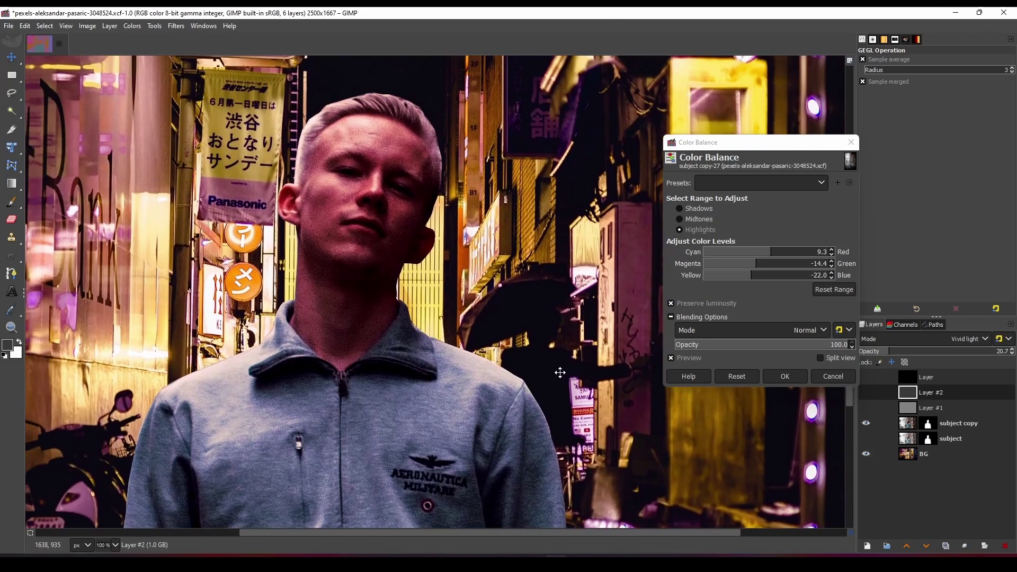
pyautogui.keyDown('ctrl'); pyautogui.scroll(-3, 560, 373); pyautogui.keyUp('ctrl')
pyautogui.keyDown('ctrl'); pyautogui.scroll(-2, 561, 385); pyautogui.keyUp('ctrl')
pyautogui.keyDown('ctrl'); pyautogui.scroll(5, 563, 395); pyautogui.keyUp('ctrl')
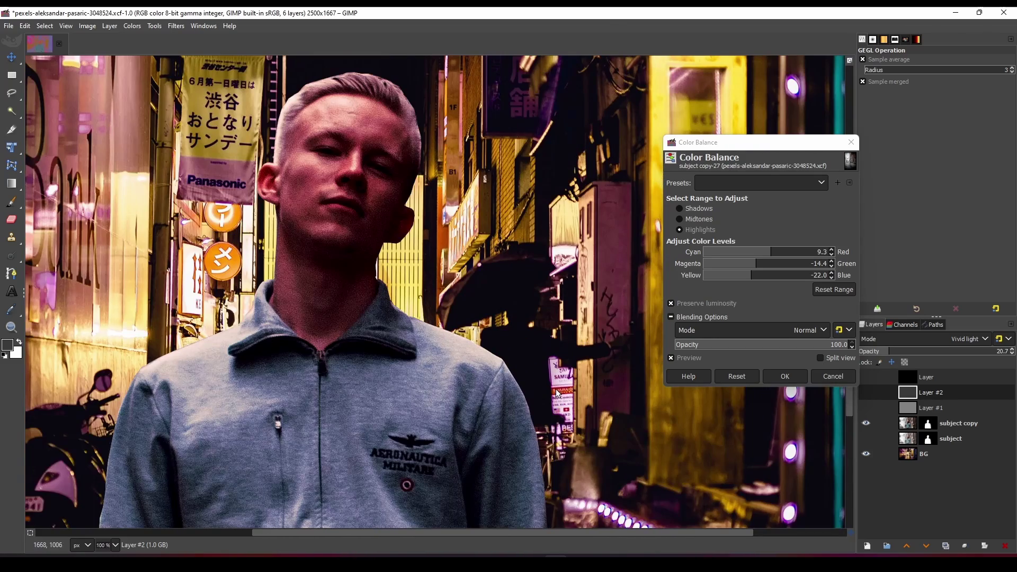
pyautogui.keyDown('ctrl'); pyautogui.scroll(-2, 558, 393); pyautogui.keyUp('ctrl')
pyautogui.keyDown('ctrl'); pyautogui.scroll(-2, 557, 393); pyautogui.keyUp('ctrl')
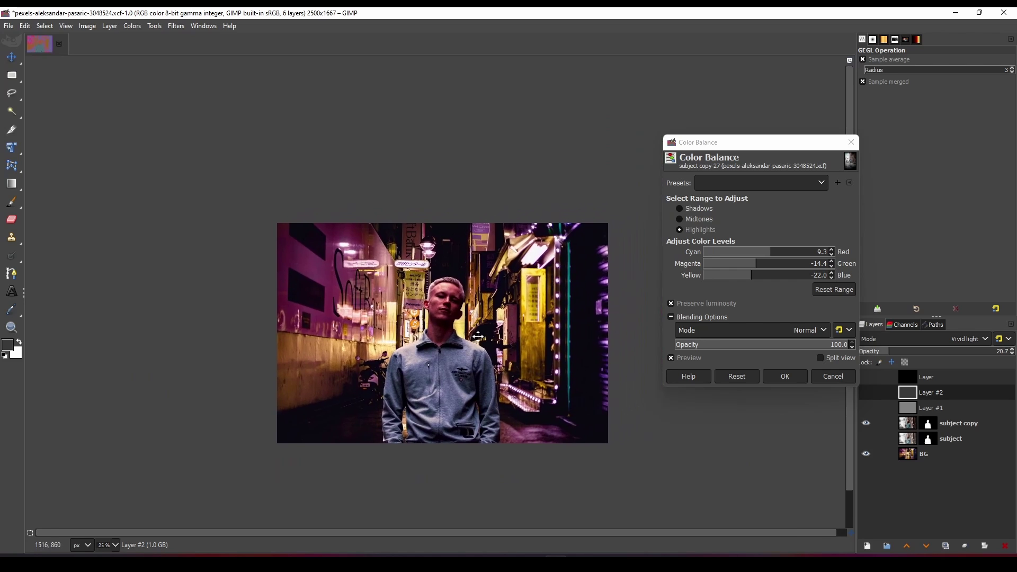
pyautogui.keyDown('ctrl'); pyautogui.scroll(1, 478, 336); pyautogui.keyUp('ctrl')
pyautogui.press('space')
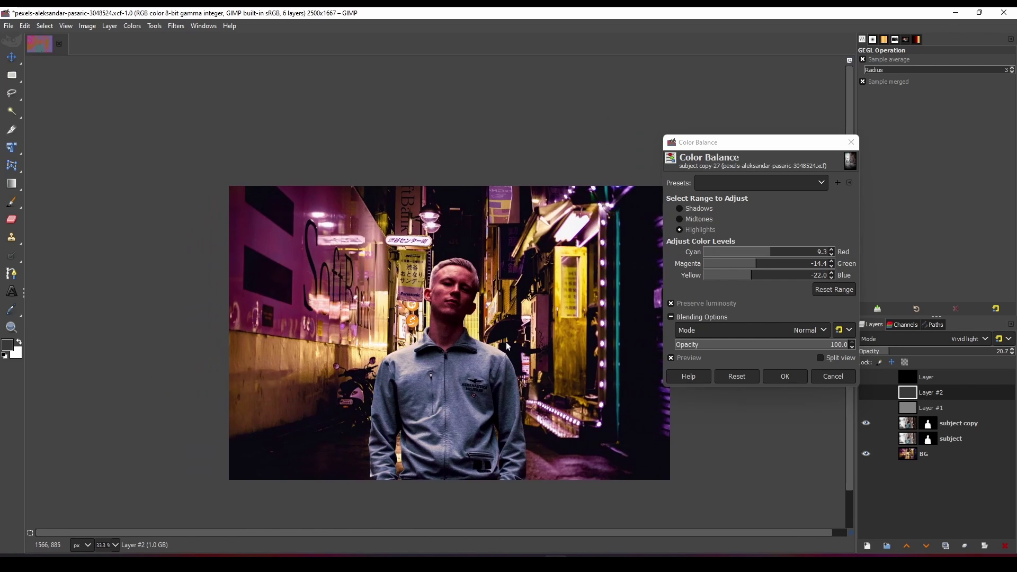
pyautogui.keyDown('ctrl'); pyautogui.scroll(1, 508, 345); pyautogui.keyUp('ctrl')
pyautogui.moveTo(523, 310); pyautogui.dragTo(531, 294)
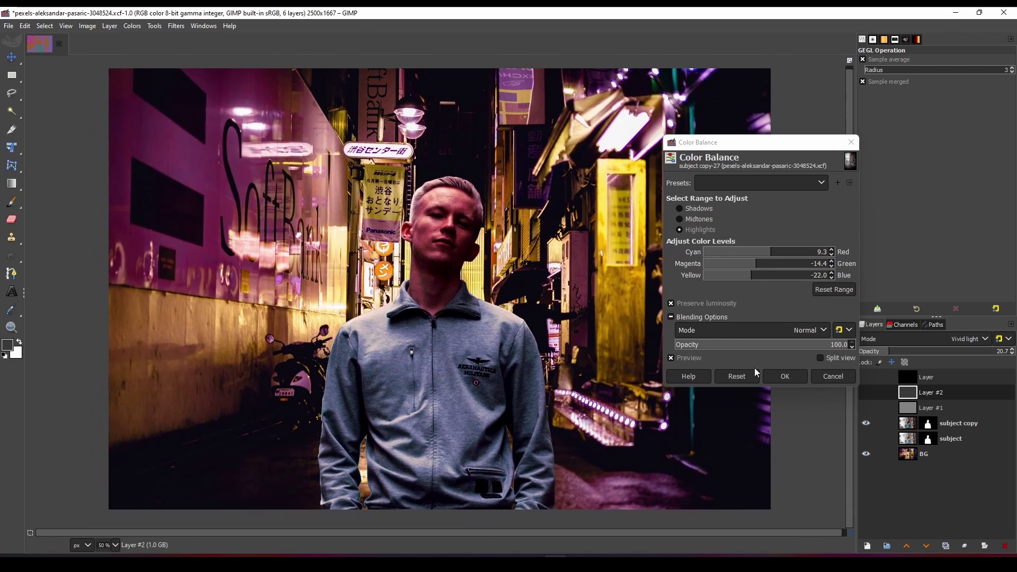
# Step: Commit the subject copy's colour balance, duplicate BG as BG copy, and launch Focus Blur
pyautogui.click(794, 380)
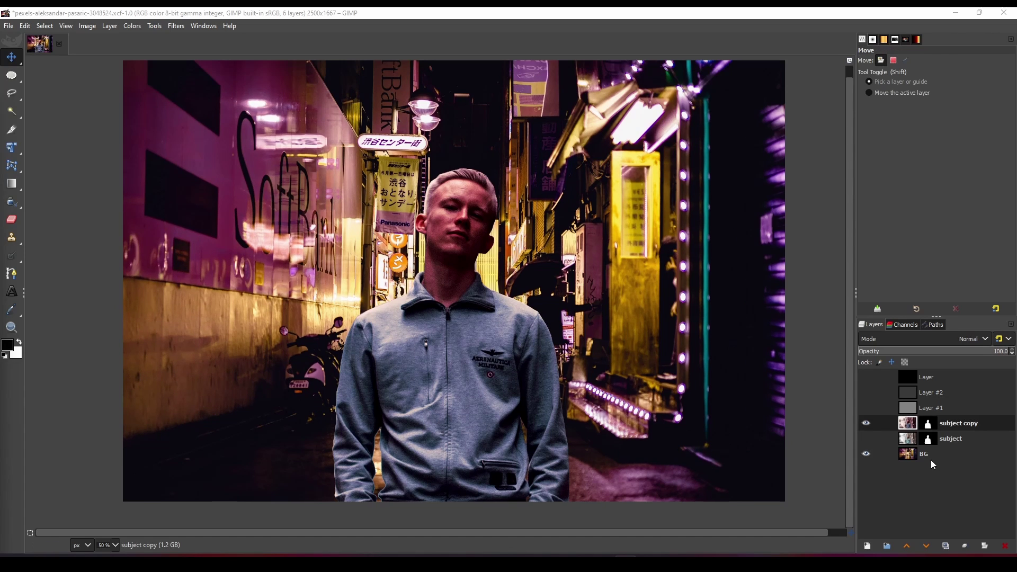
pyautogui.click(946, 545)
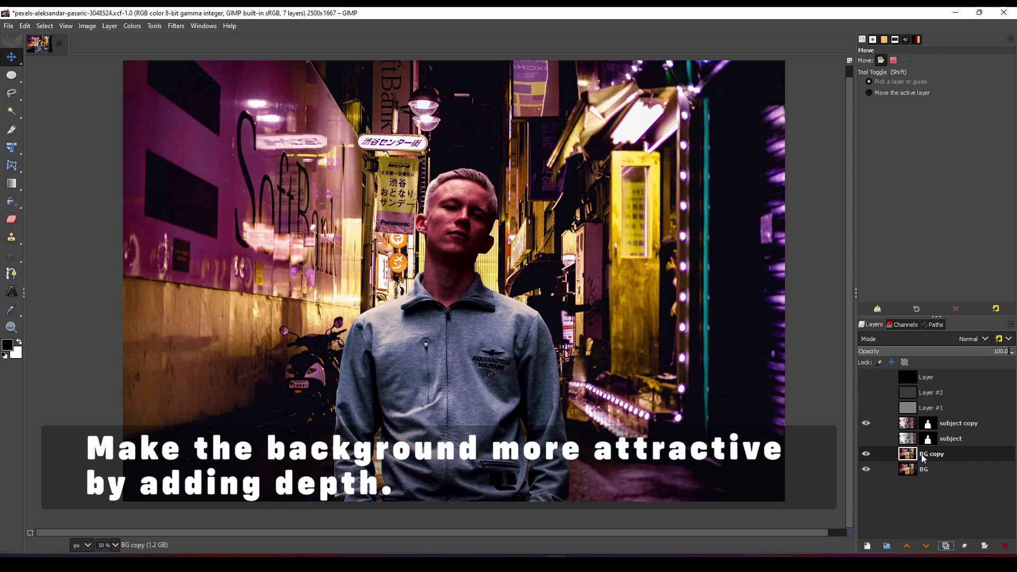
pyautogui.click(177, 25)
pyautogui.moveTo(186, 97)
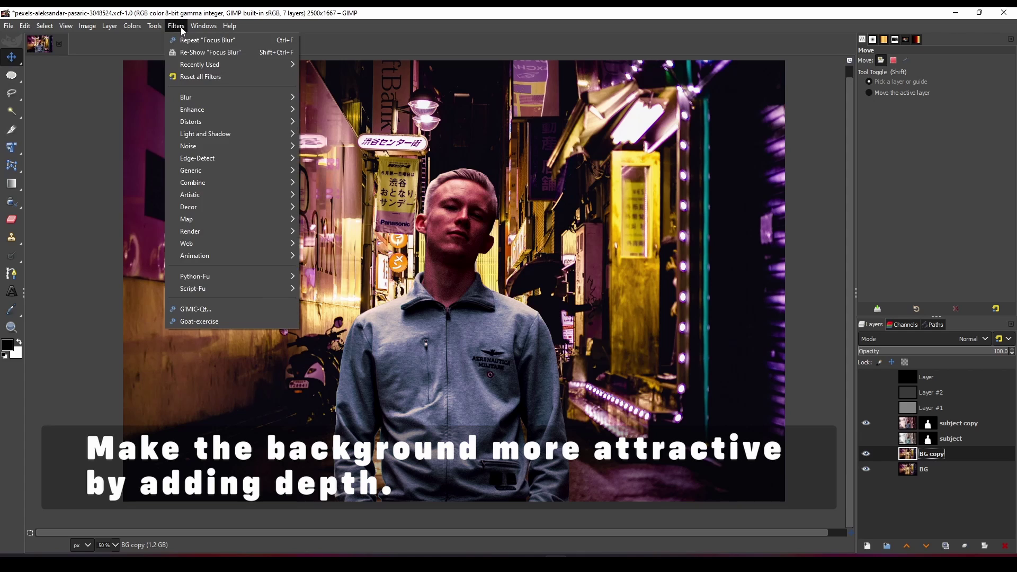
pyautogui.click(331, 97)
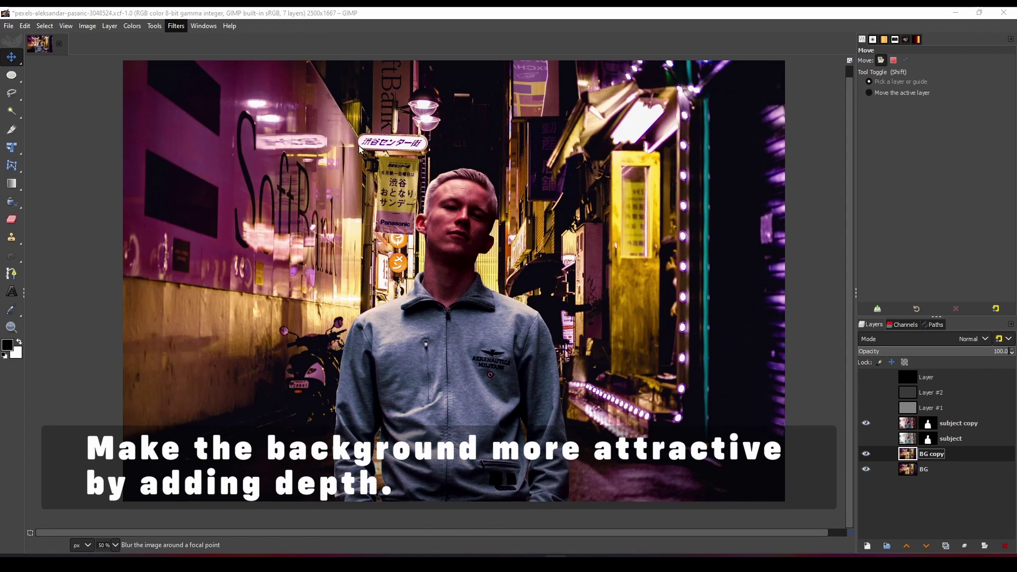
# Step: Set the Focus Blur shape to Horizontal and the blur type to Lens Blur
pyautogui.click(819, 203)
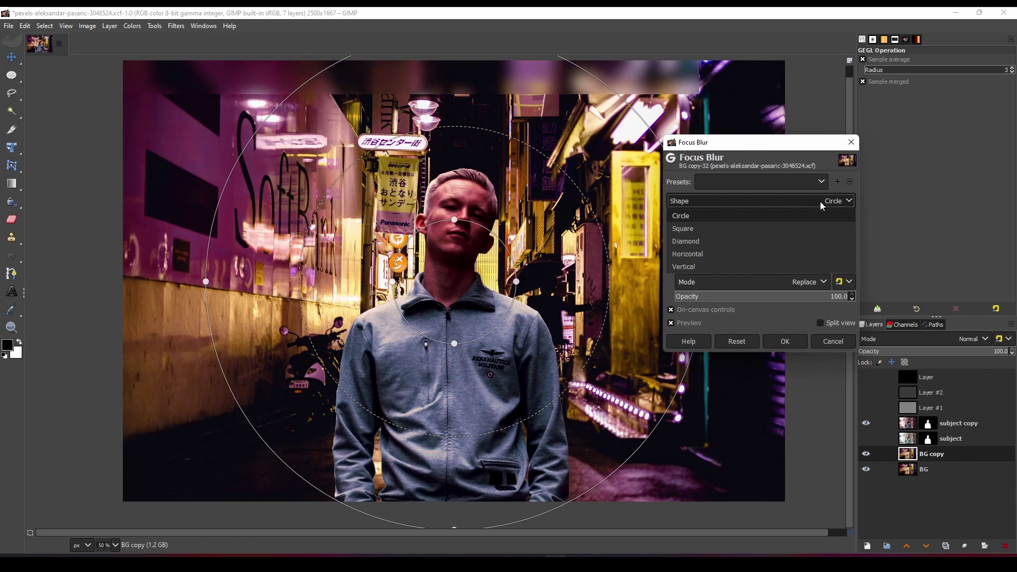
pyautogui.click(707, 249)
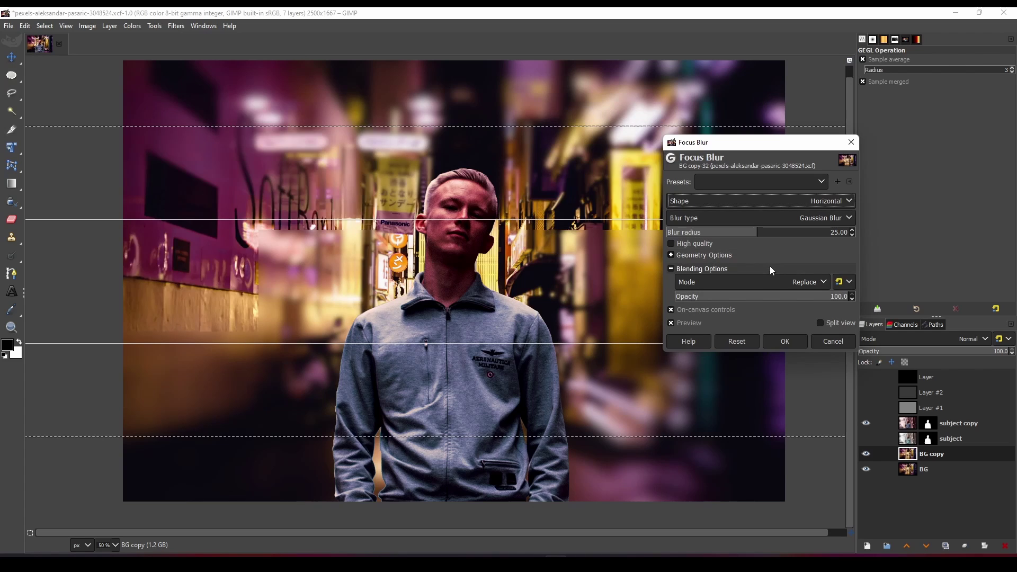
pyautogui.click(826, 218)
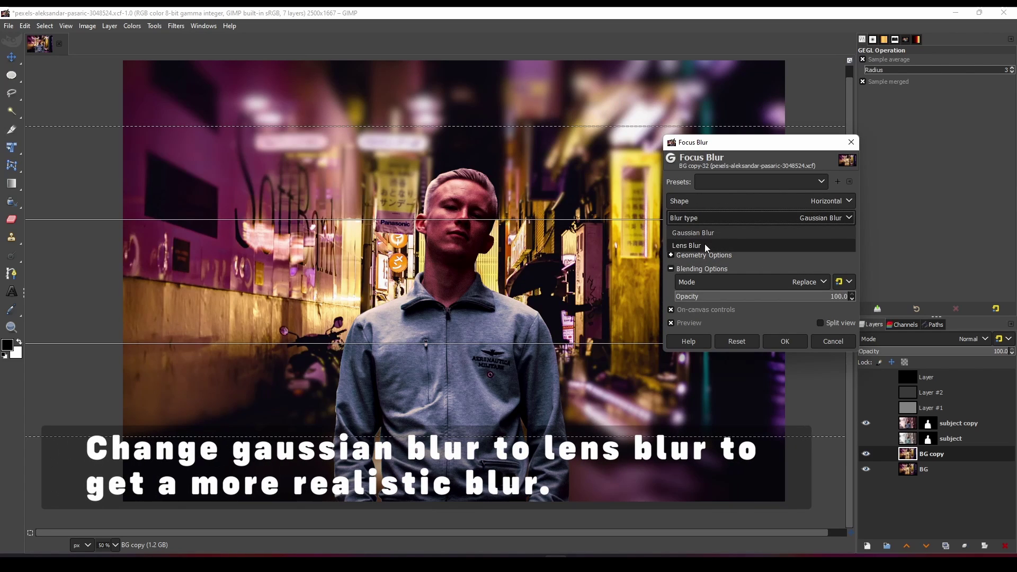
pyautogui.click(705, 245)
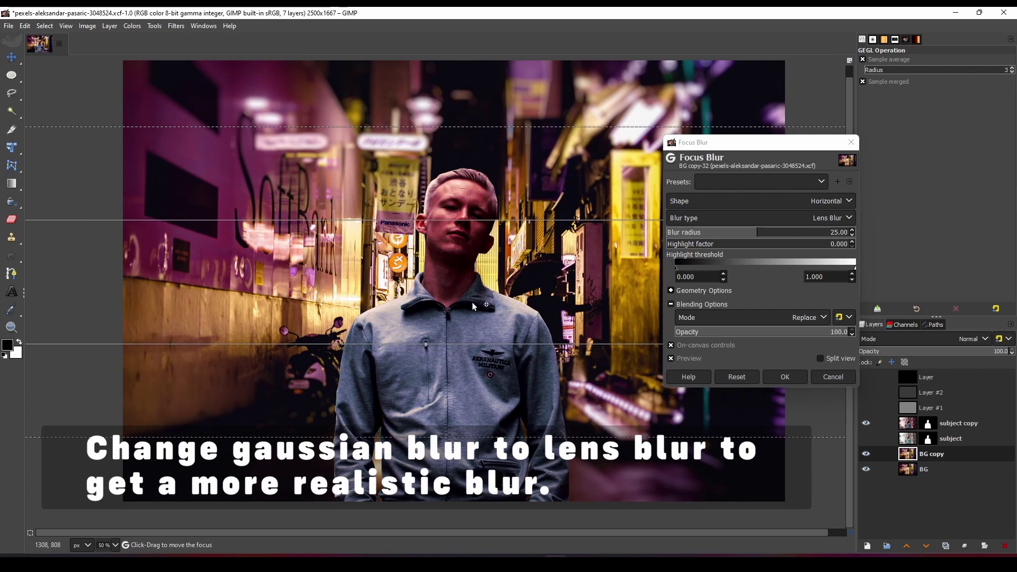
# Step: Position the sharp horizontal focus band low across the subject, leaving the street behind defocused
pyautogui.moveTo(470, 276); pyautogui.dragTo(475, 386)
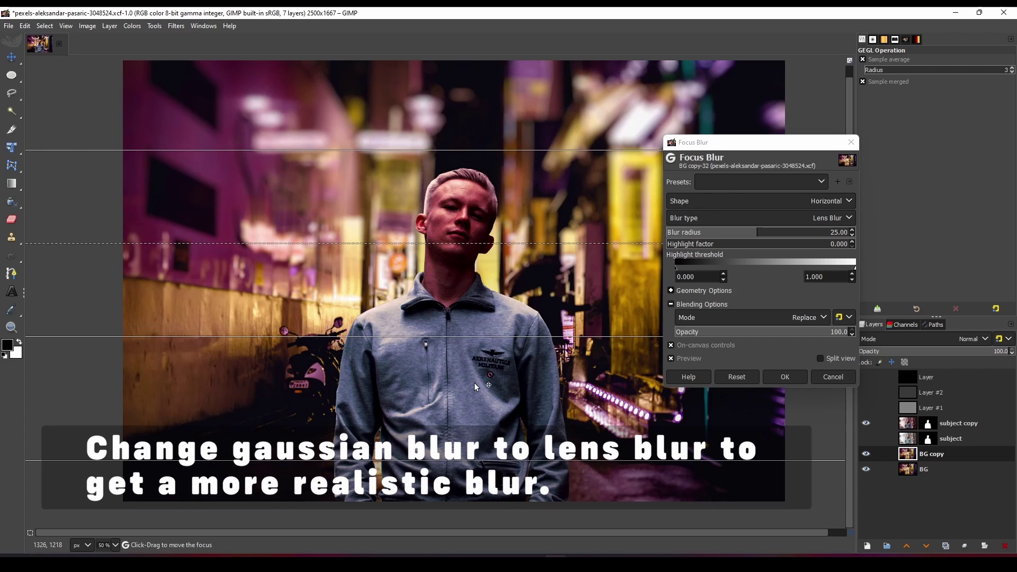
pyautogui.scroll(-4, 474, 383)
pyautogui.moveTo(488, 422); pyautogui.dragTo(492, 434)
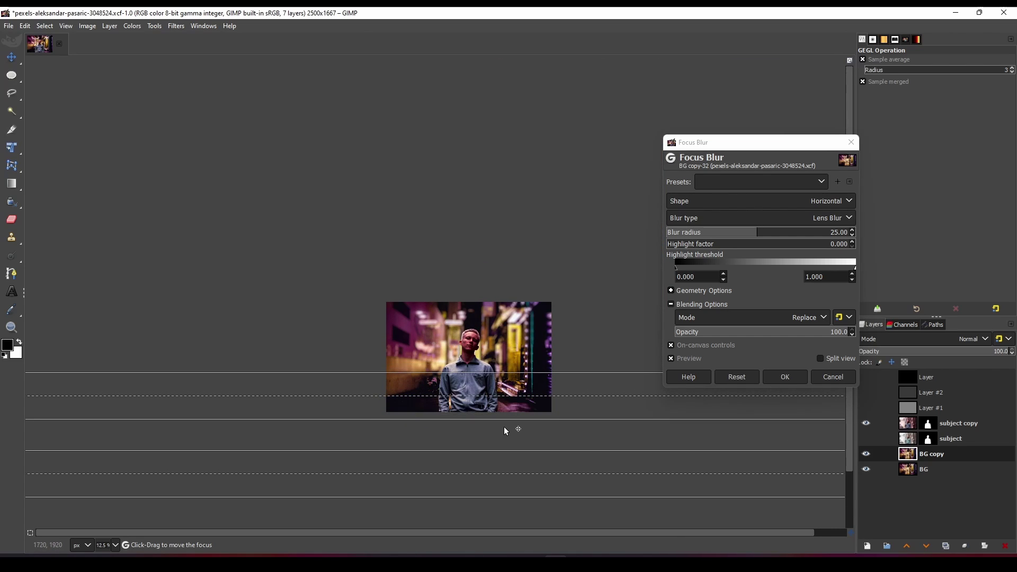
pyautogui.scroll(2, 508, 426)
pyautogui.scroll(1, 507, 425)
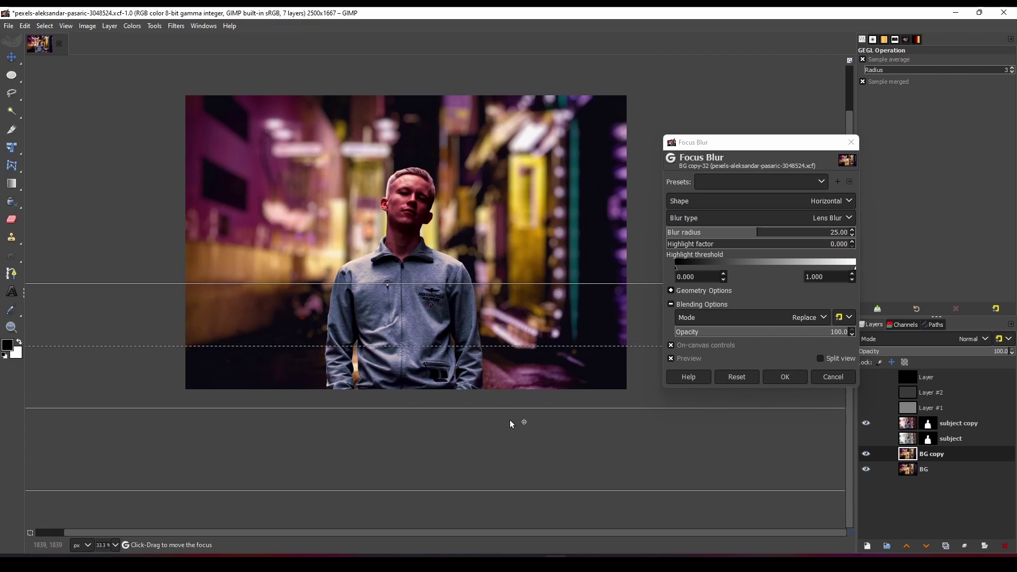
pyautogui.scroll(1, 494, 352)
pyautogui.scroll(1, 497, 411)
pyautogui.scroll(1, 357, 398)
pyautogui.scroll(-1, 357, 397)
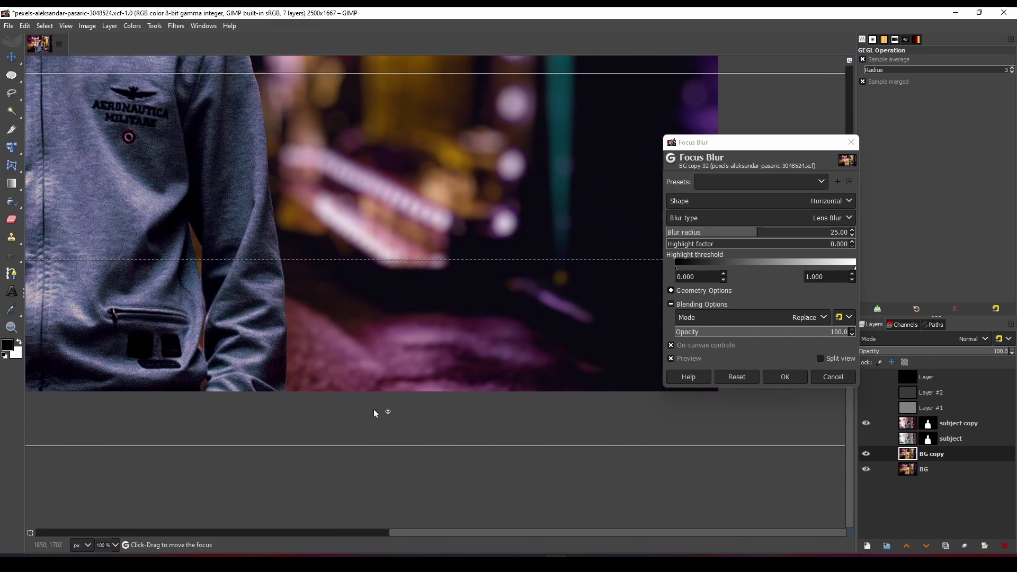
pyautogui.scroll(-1, 377, 411)
pyautogui.scroll(-1, 470, 423)
pyautogui.scroll(1, 447, 366)
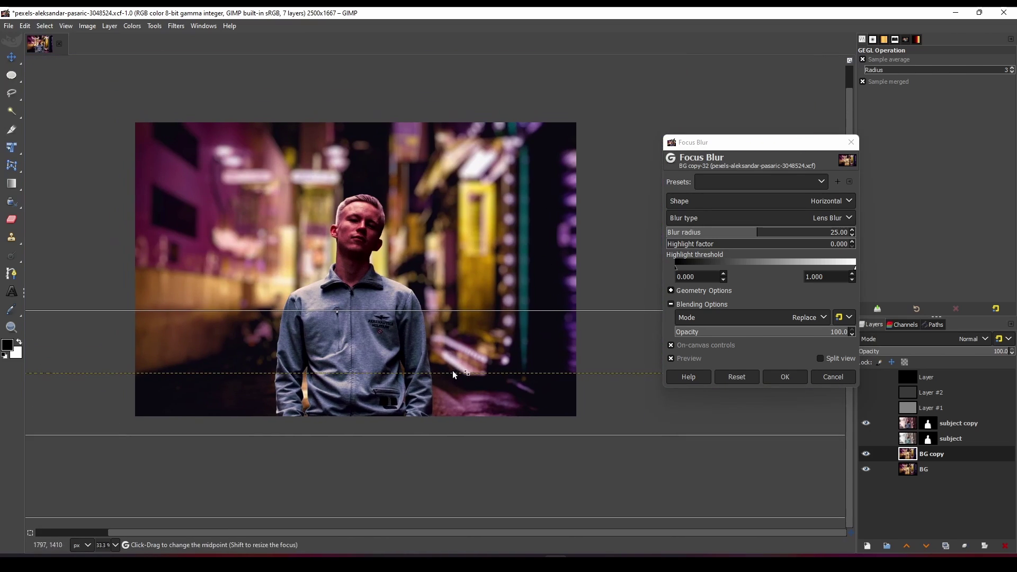
pyautogui.scroll(1, 477, 381)
pyautogui.scroll(1, 519, 398)
pyautogui.hscroll(1, 556, 408)
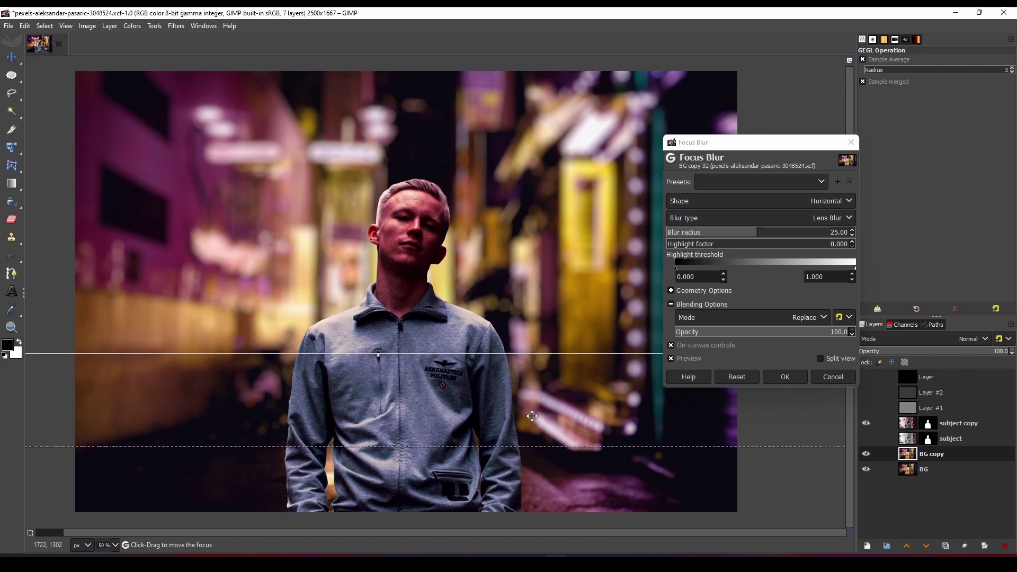
# Step: Raise the highlight factor for bokeh and set the highlight threshold to 0.067, comparing the preview
pyautogui.moveTo(684, 246)
pyautogui.mouseDown()
pyautogui.moveTo(727, 245)
pyautogui.moveTo(716, 250)
pyautogui.mouseUp()
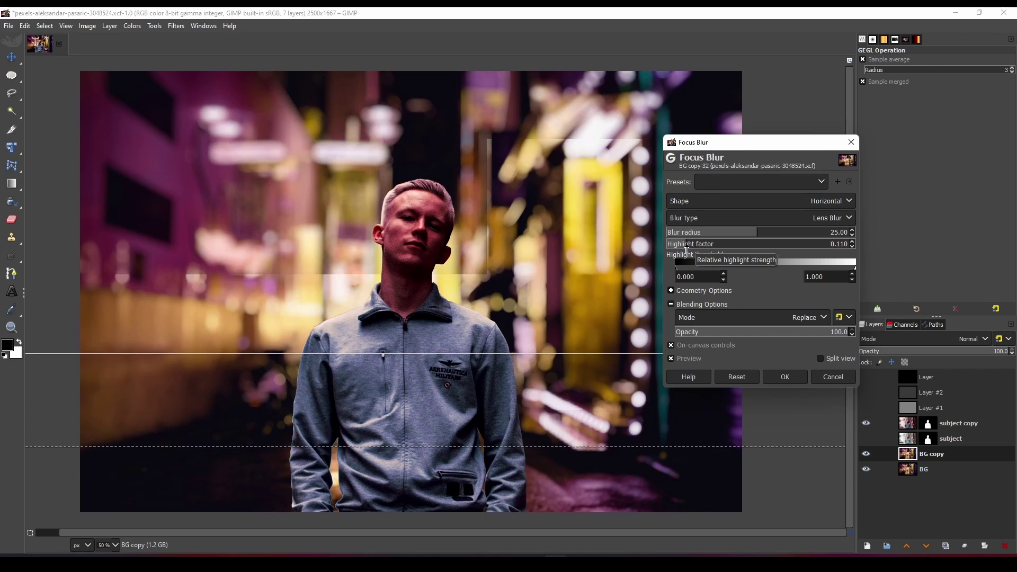
pyautogui.moveTo(716, 250); pyautogui.dragTo(761, 253)
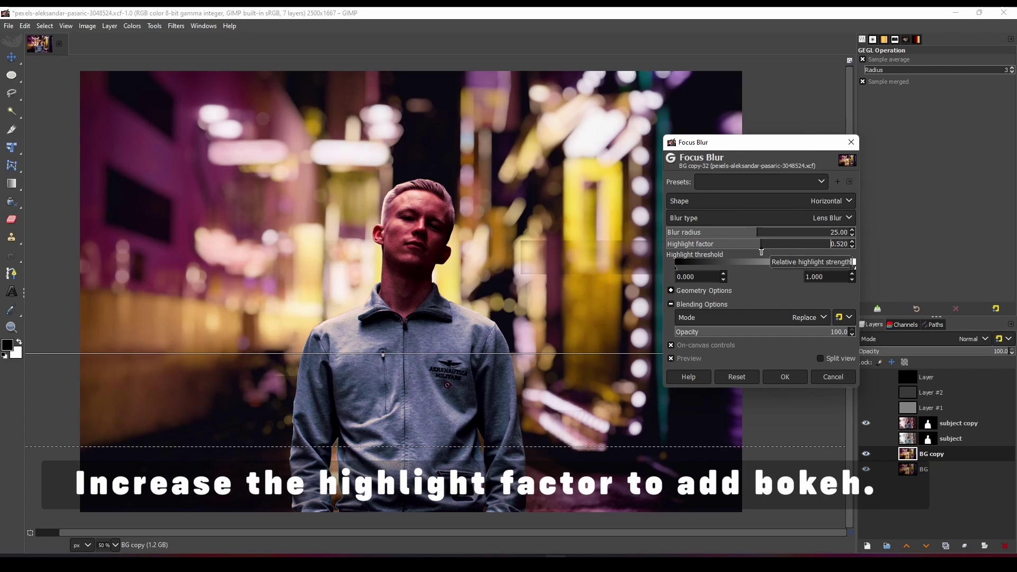
pyautogui.moveTo(676, 267); pyautogui.dragTo(738, 265)
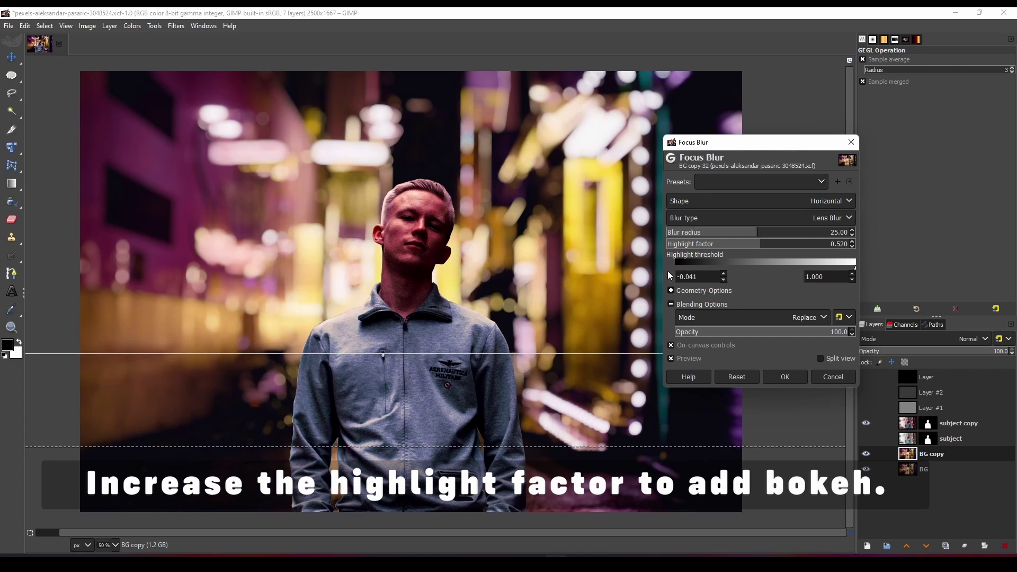
pyautogui.click(688, 269)
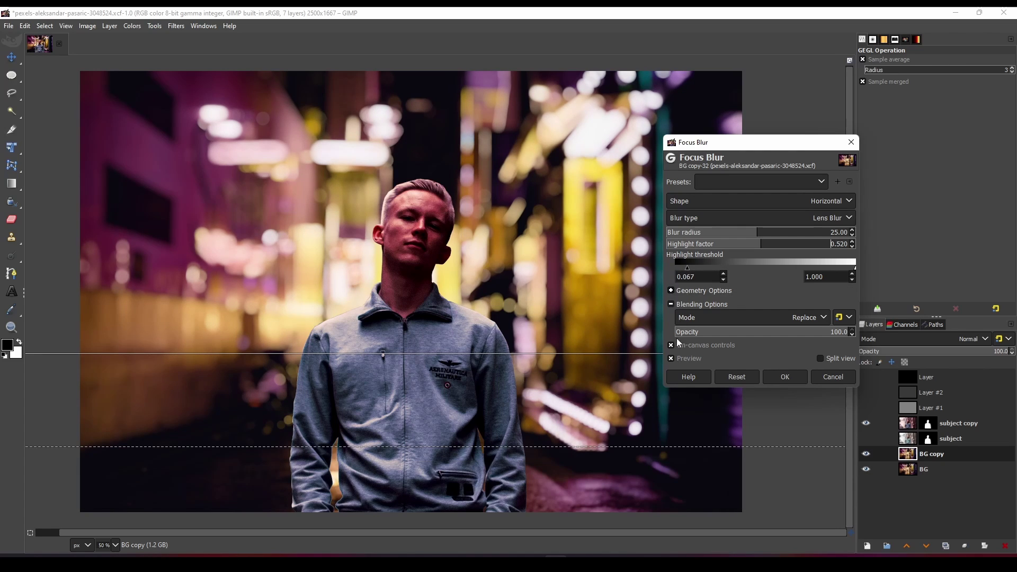
pyautogui.click(675, 360)
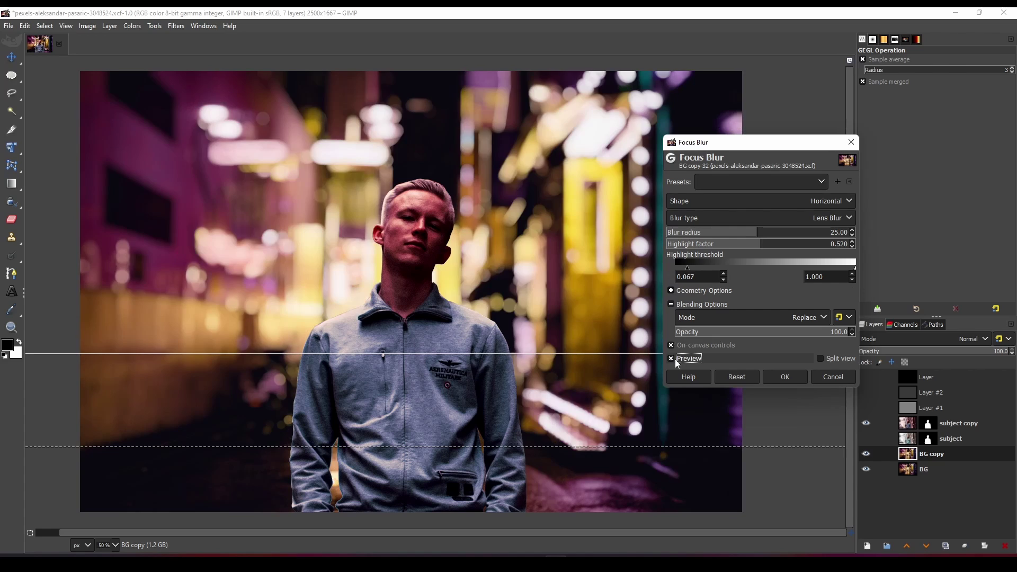
pyautogui.click(675, 359)
# Step: Set blur radius 16.80 and highlight factor 0.471, compare with the original, and apply the blur
pyautogui.moveTo(728, 234)
pyautogui.mouseDown()
pyautogui.moveTo(710, 238)
pyautogui.moveTo(747, 242)
pyautogui.mouseUp()
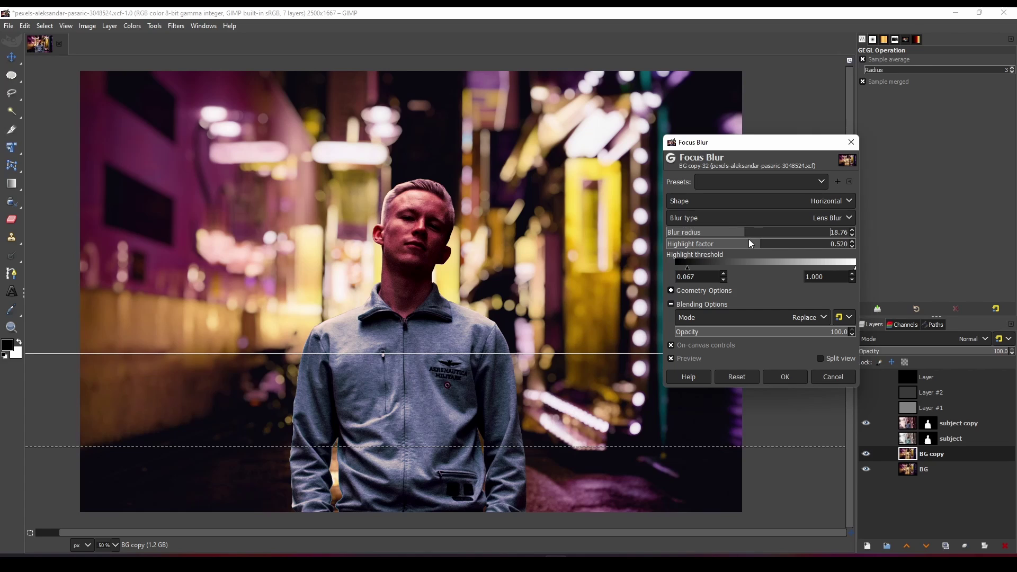
pyautogui.click(749, 245)
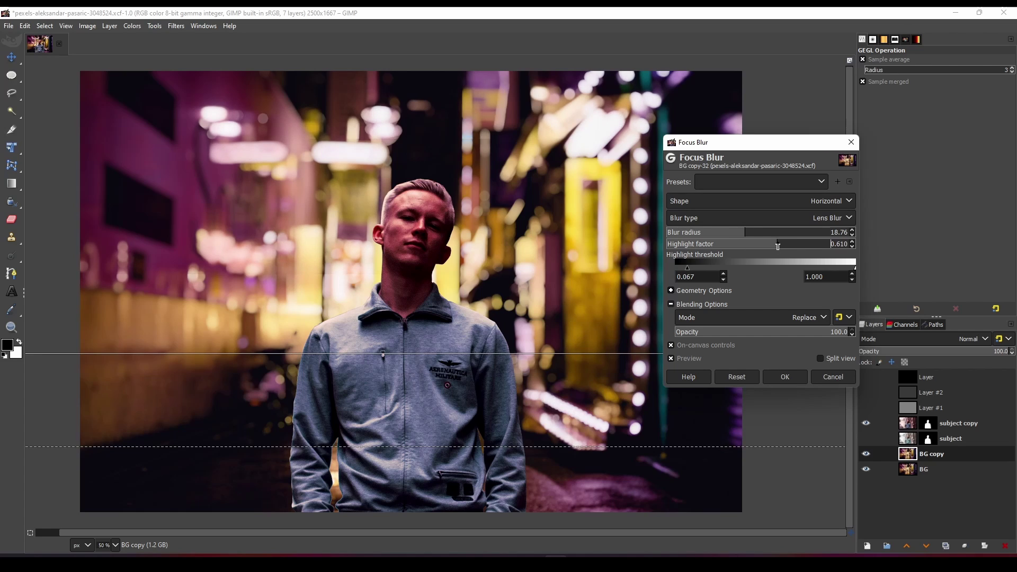
pyautogui.click(751, 244)
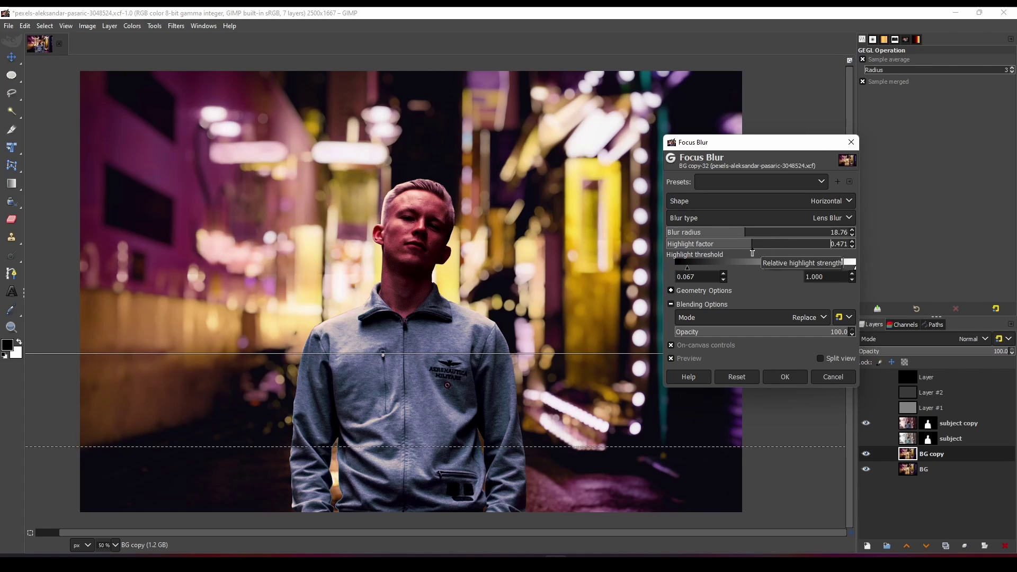
pyautogui.click(741, 234)
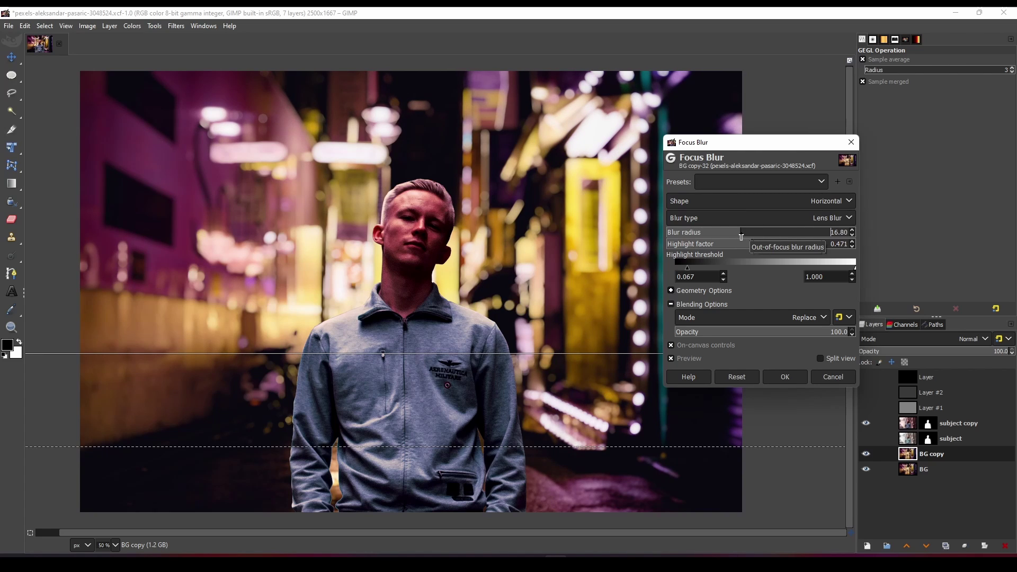
pyautogui.click(676, 359)
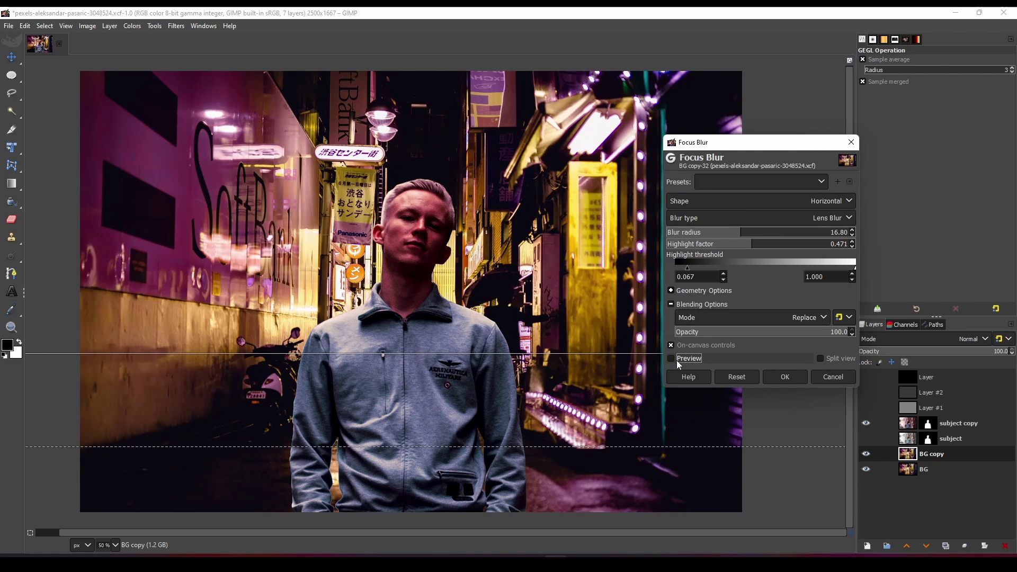
pyautogui.click(793, 376)
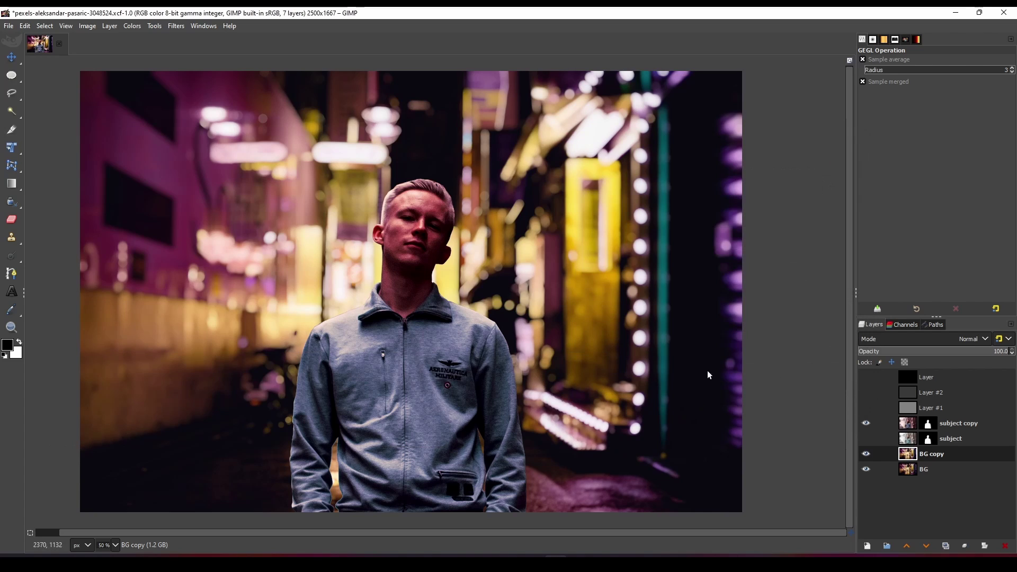